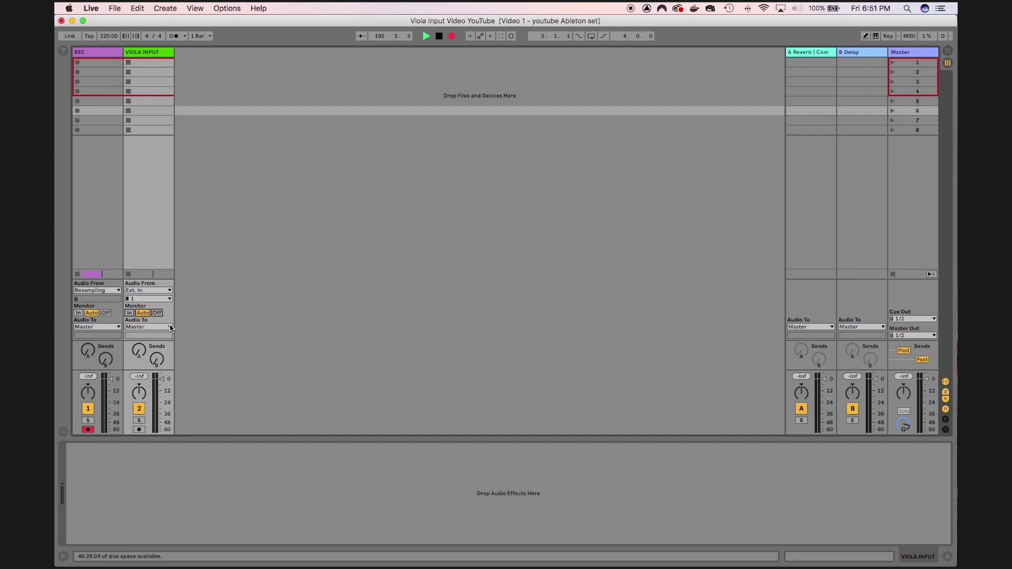
Set the VIOLA INPUT track's monitoring to In and leave the track disarmed for recording after briefly arming it
click(139, 430)
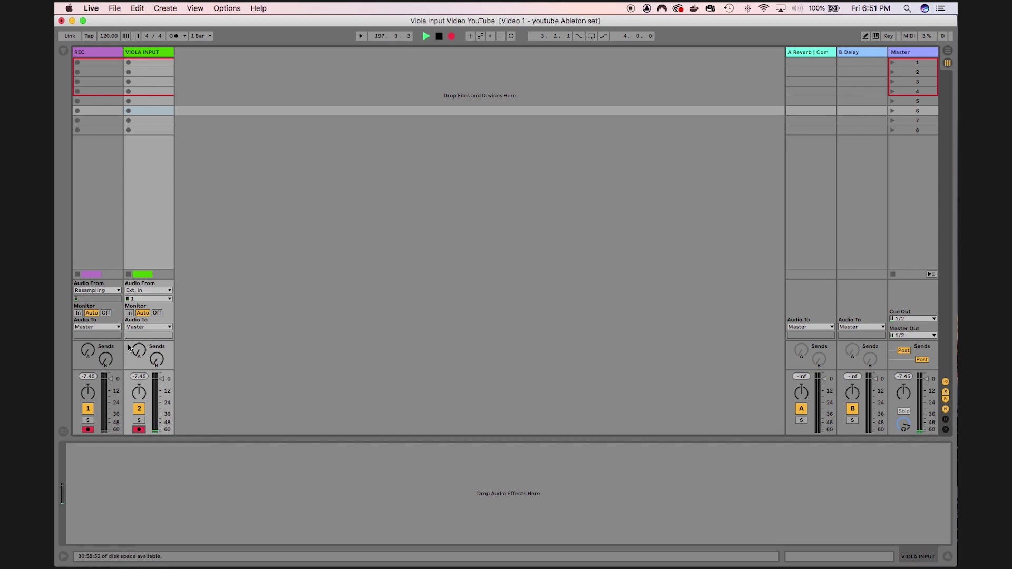
click(129, 313)
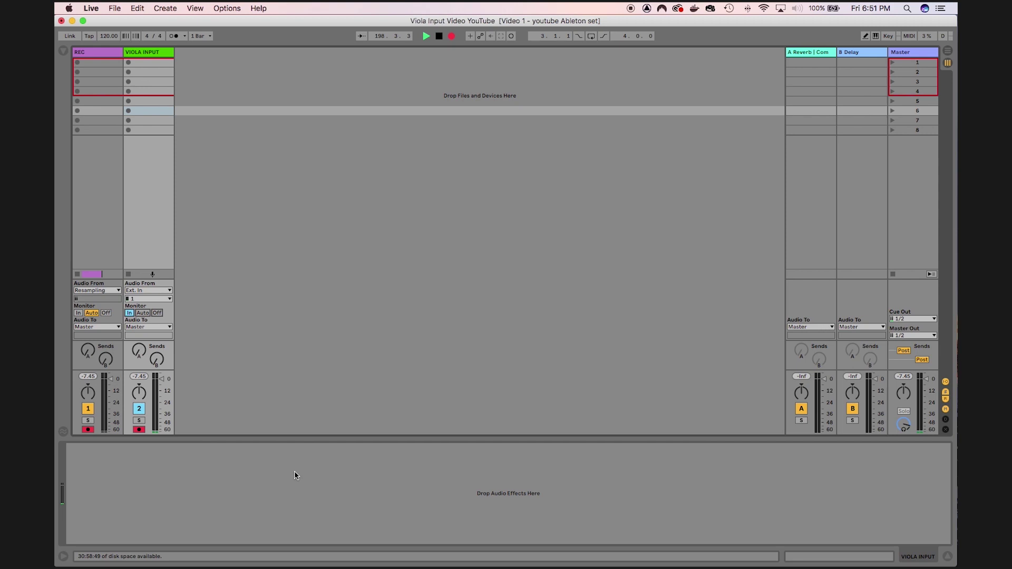
click(139, 429)
Re-arm the VIOLA INPUT track in the Arrangement view, inspect its incoming recording up close, and return to the Session view
key(Tab)
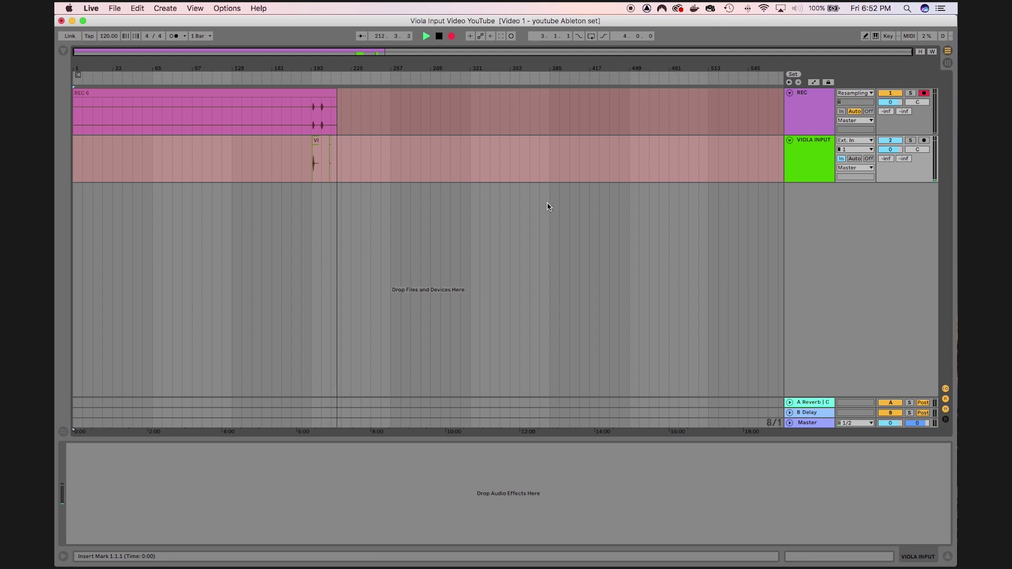
click(924, 141)
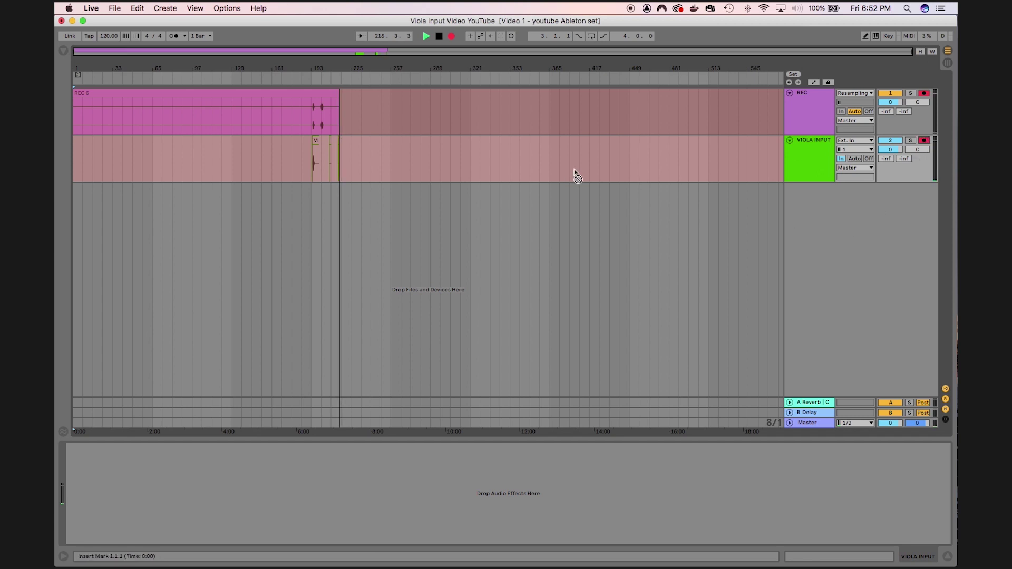
drag(343, 64, 343, 114)
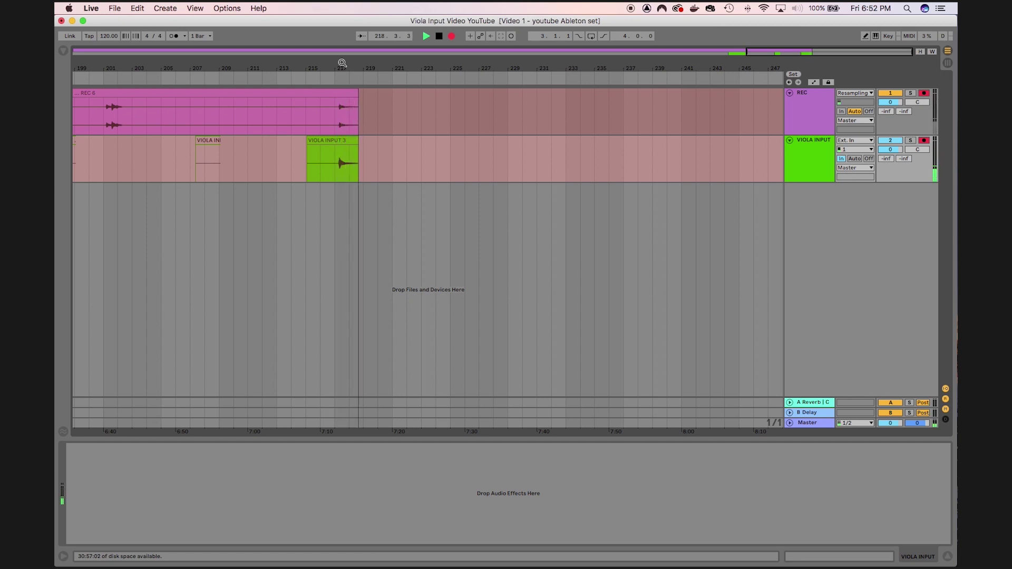
key(Tab)
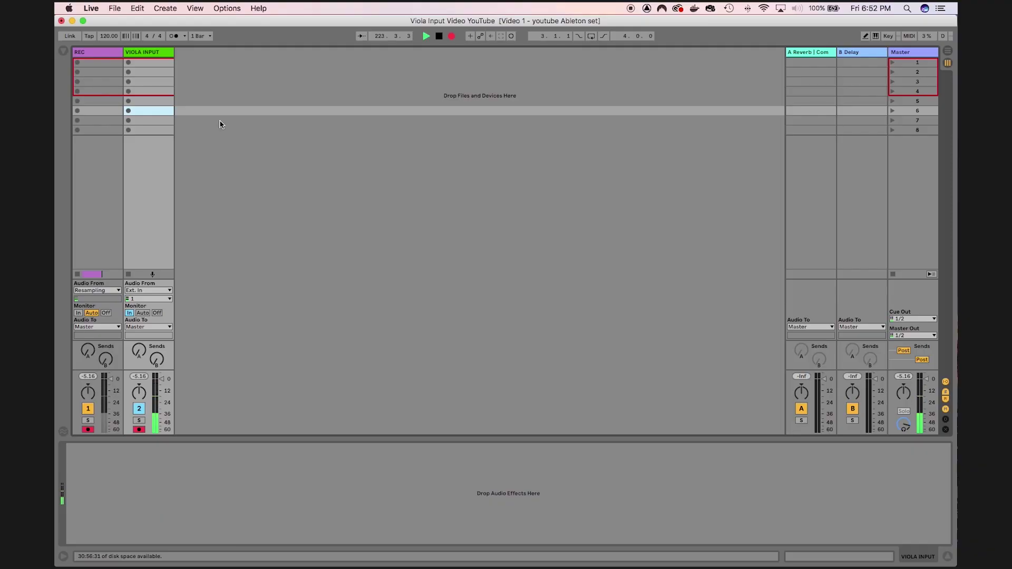
Load the EQ Eight audio effect from the browser onto the VIOLA INPUT track
click(62, 51)
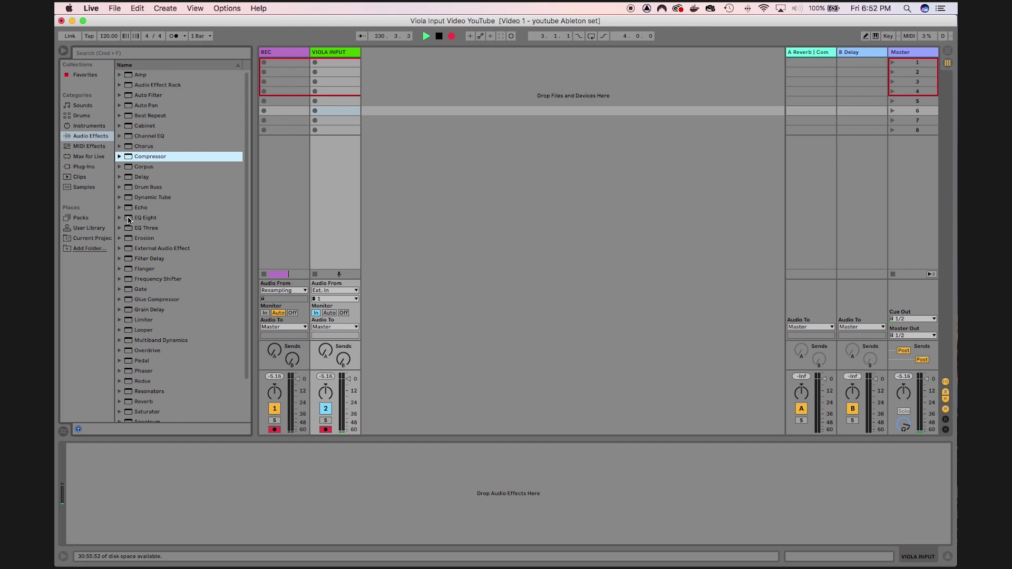
click(334, 56)
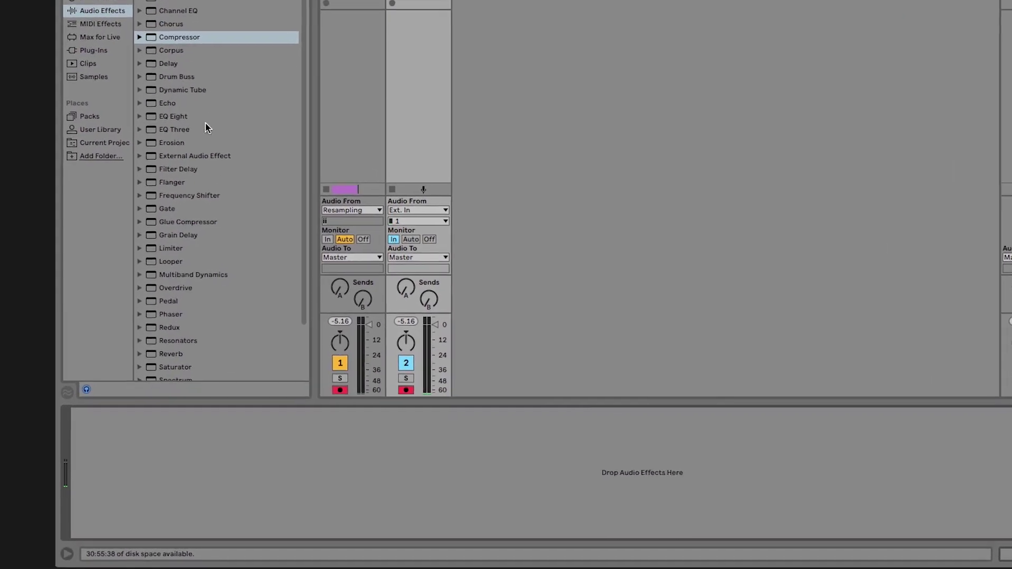
double_click(179, 75)
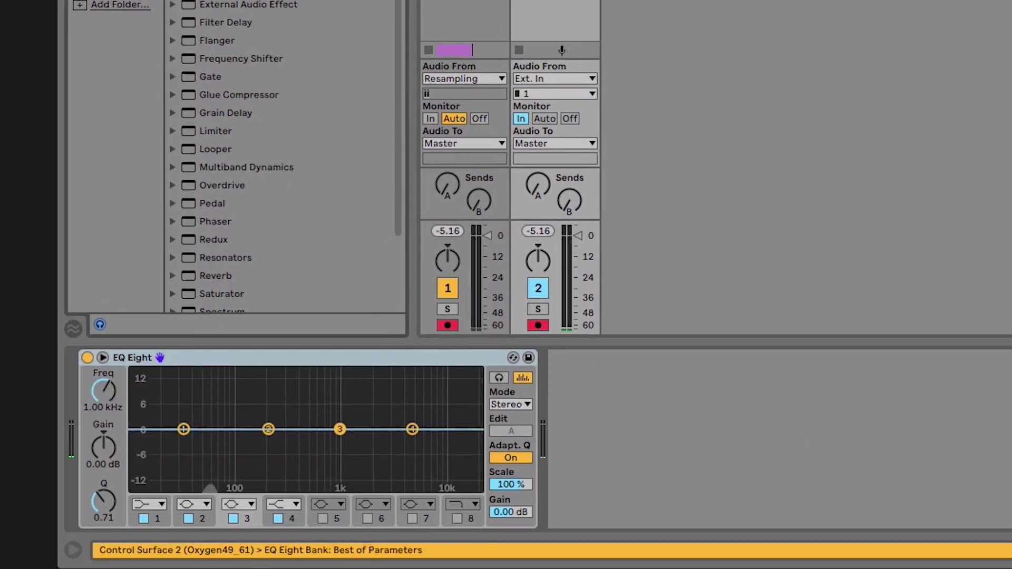
Enable bands 5 to 8 in EQ Eight and expand its frequency display
click(327, 518)
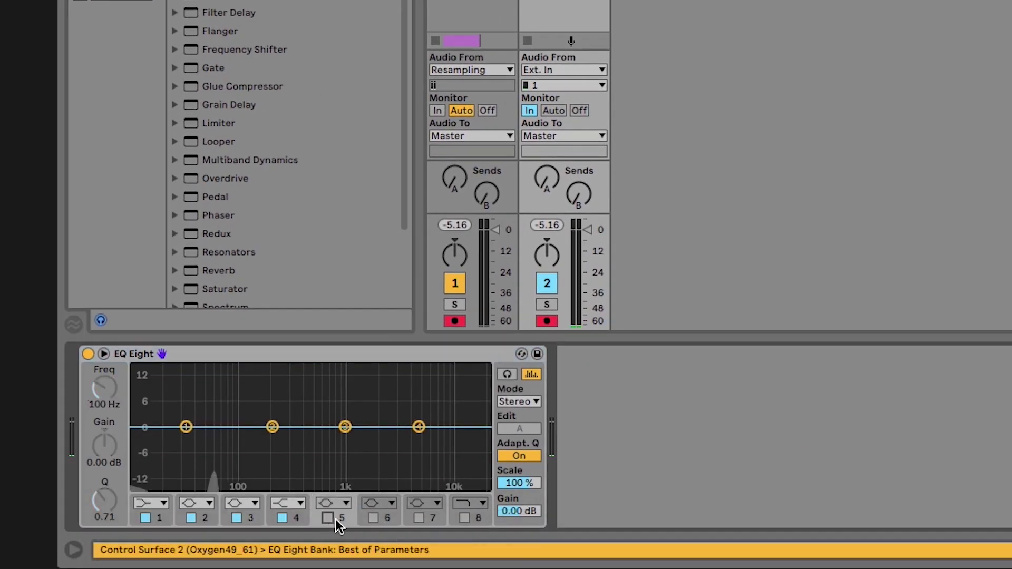
click(373, 518)
click(419, 518)
click(465, 518)
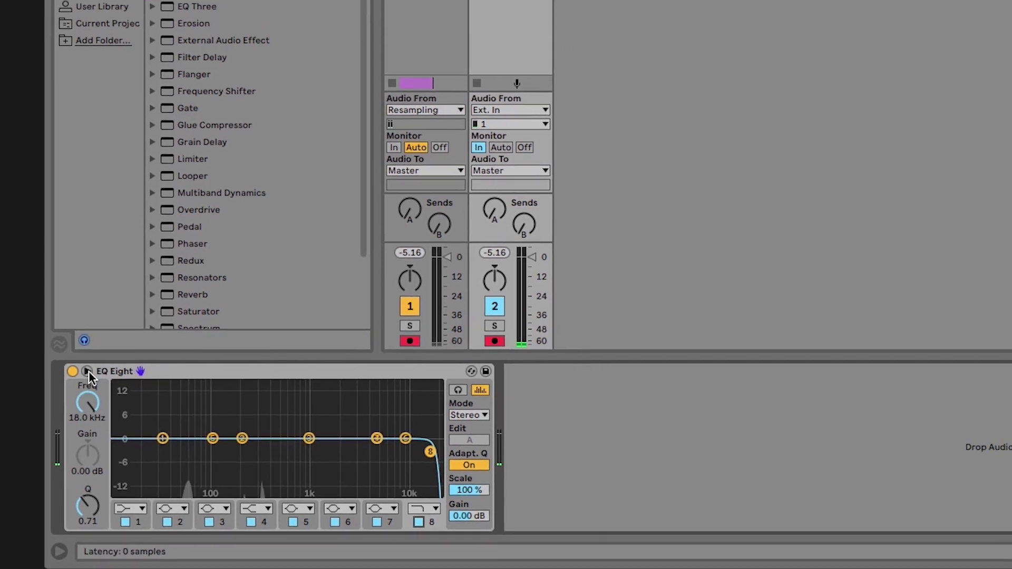
click(87, 371)
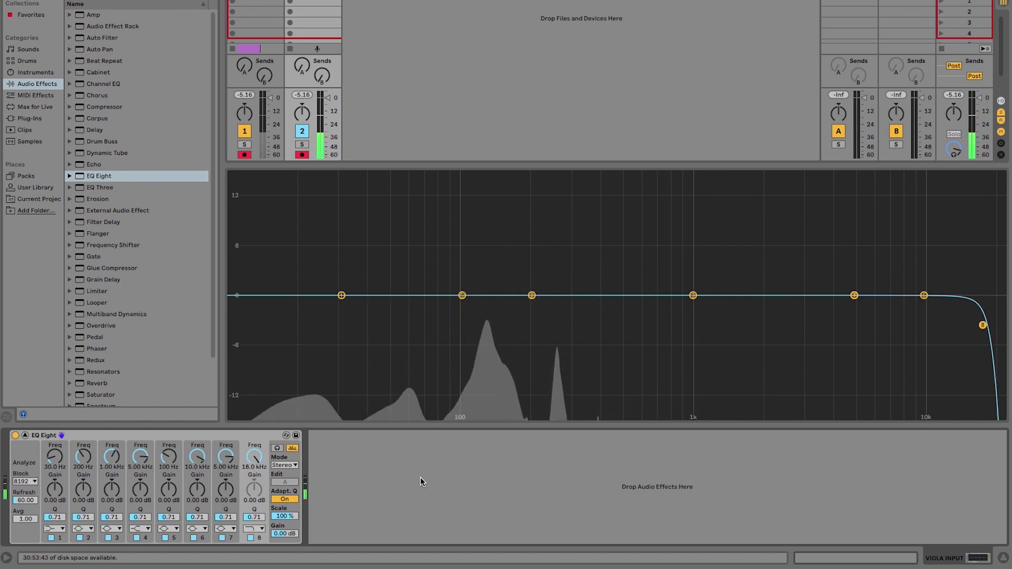
Shape the EQ's lows with band 1 at 105 Hz, -13.3 dB, band 5 at 165 Hz, -4.57 dB, and band 2 at 448 Hz, -1.27 dB
drag(341, 295, 472, 400)
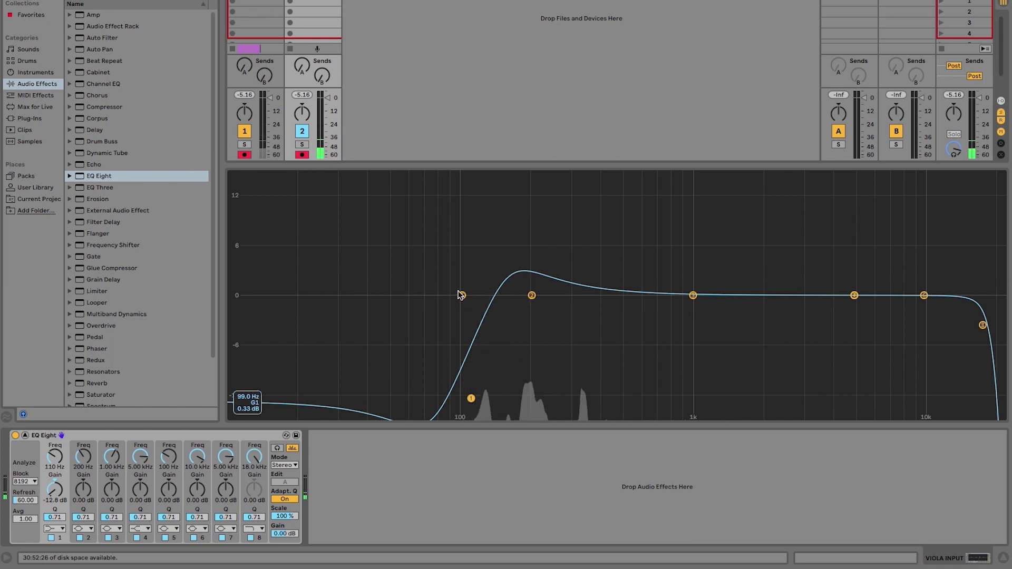
drag(461, 295, 525, 328)
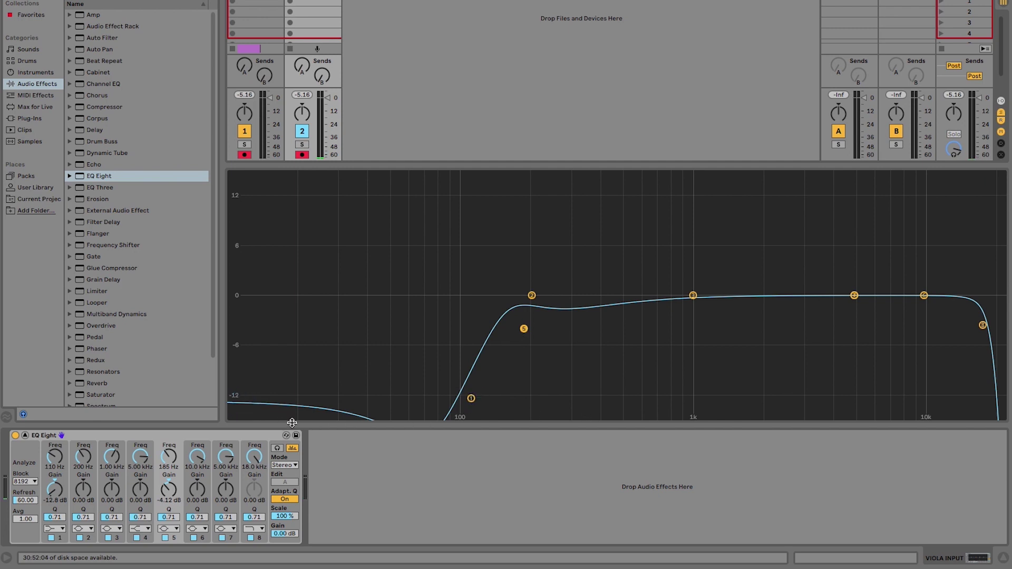
mouse_move(471, 399)
mouse_down()
mouse_move(425, 404)
mouse_move(456, 391)
mouse_move(463, 364)
mouse_move(448, 366)
mouse_move(467, 405)
mouse_up()
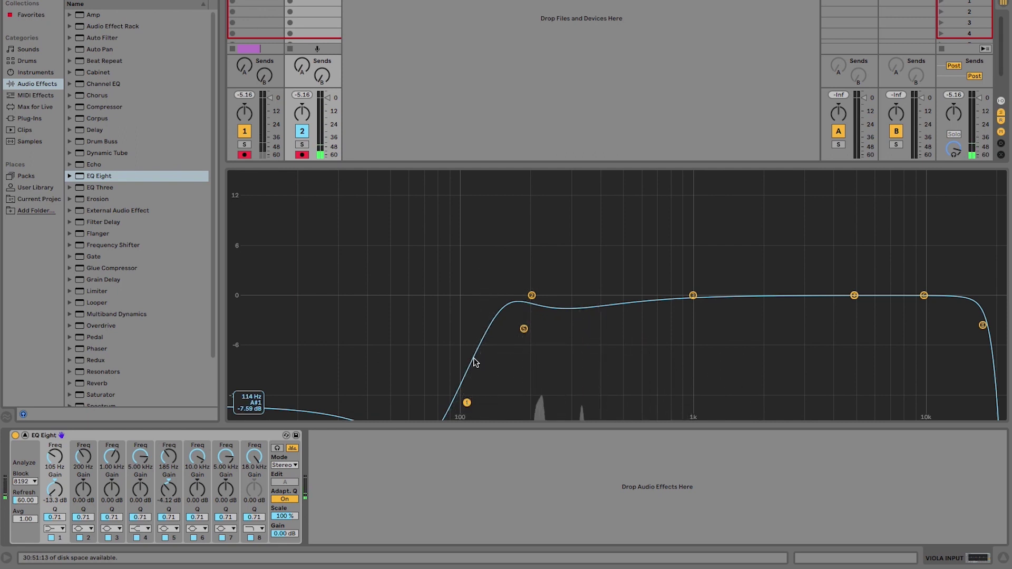
drag(531, 295, 612, 306)
mouse_move(524, 329)
mouse_down()
mouse_move(497, 338)
mouse_move(513, 332)
mouse_up()
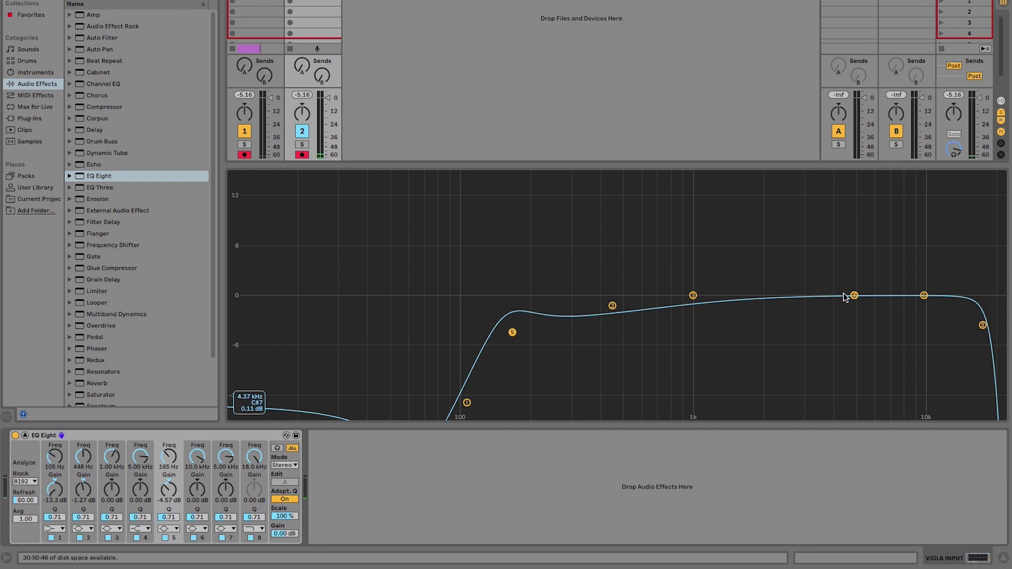
Boost EQ band 7 by 3.08 dB at 3.46 kHz, lower band 8's high cut to 14.0 kHz, and collapse the enlarged display
mouse_move(854, 296)
mouse_down()
mouse_move(773, 299)
mouse_move(854, 295)
mouse_move(851, 283)
mouse_up()
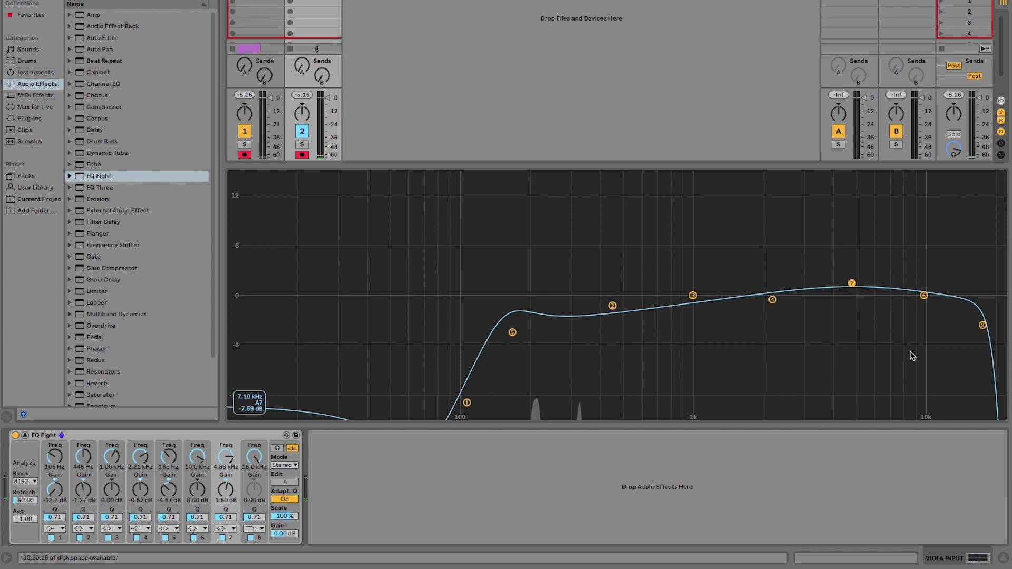
drag(978, 324, 968, 323)
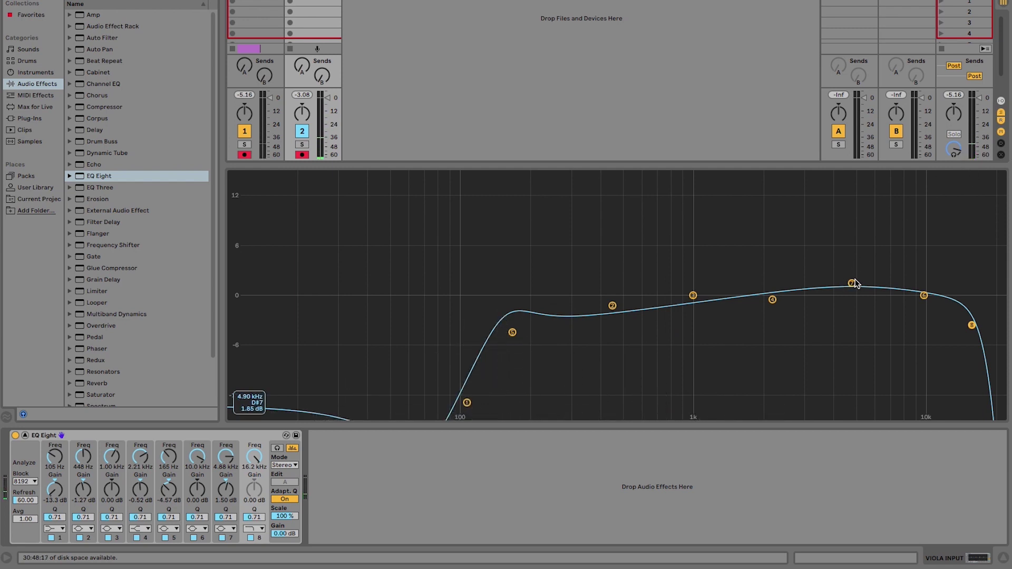
drag(852, 283, 816, 271)
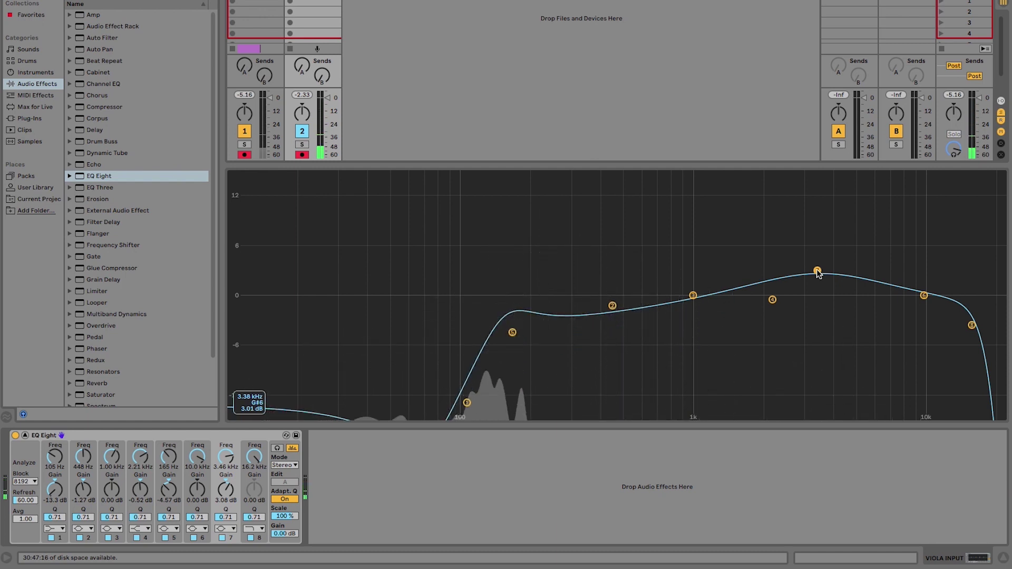
drag(971, 325, 957, 323)
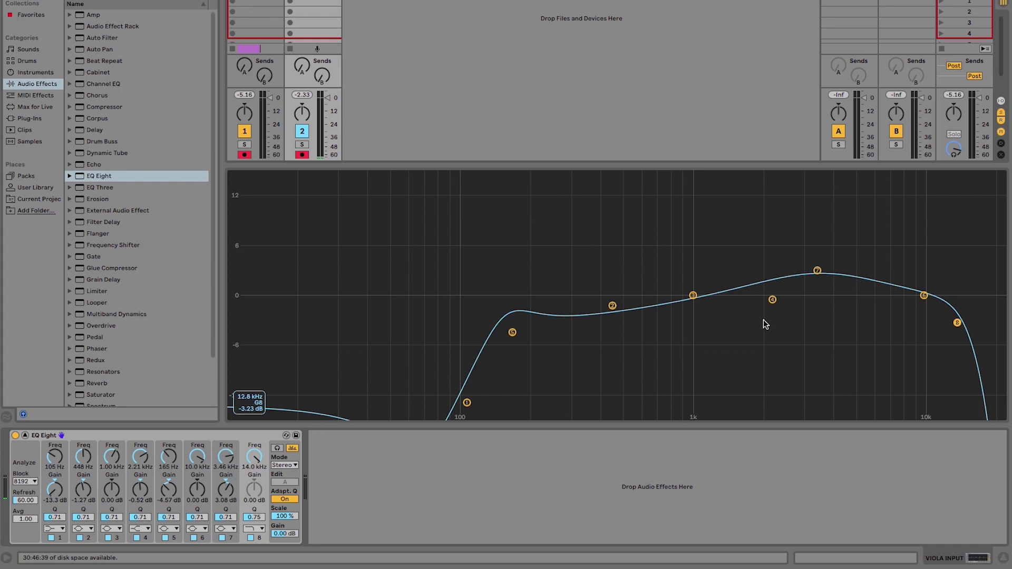
click(25, 436)
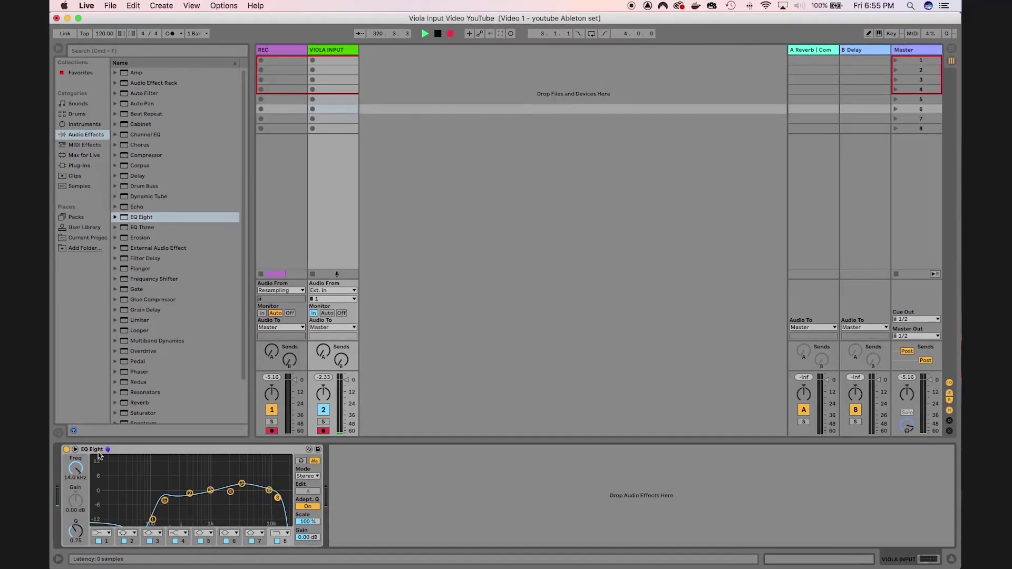
click(73, 451)
click(75, 451)
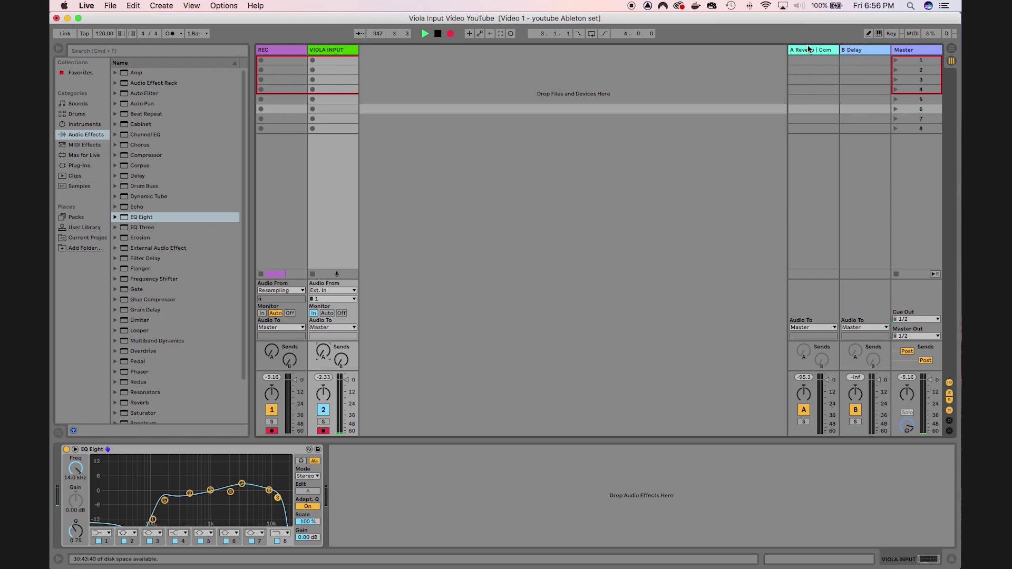
On the A Reverb return track, set the Reverb's Decay Time to 2.52 s after auditioning longer decays and other Shape amounts
click(810, 50)
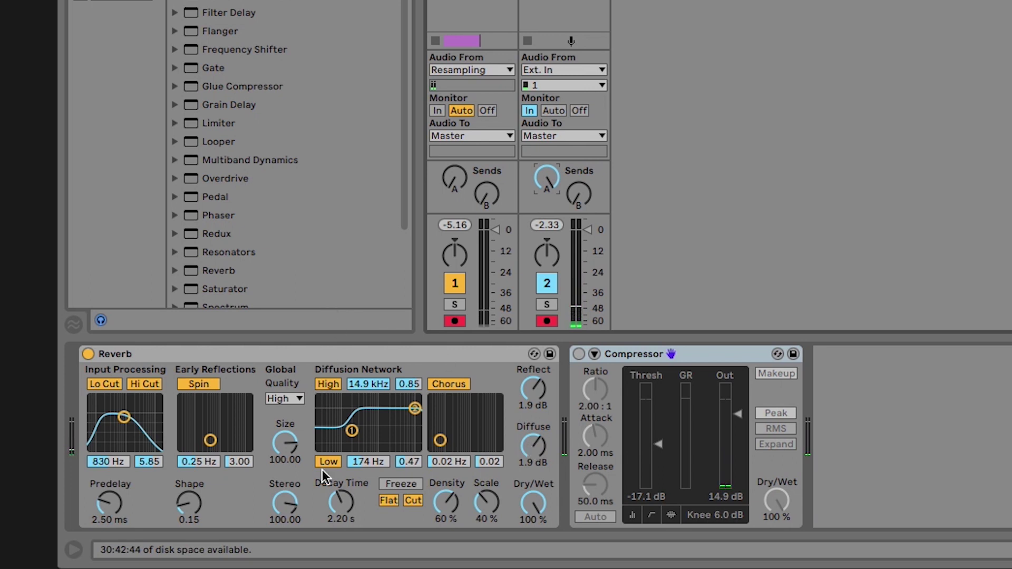
click(341, 504)
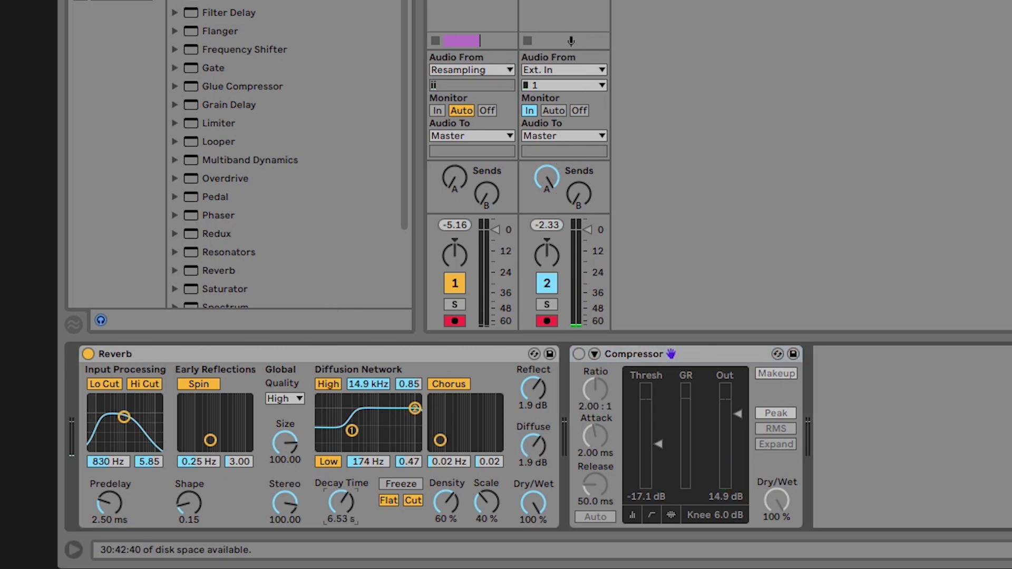
drag(341, 503, 341, 483)
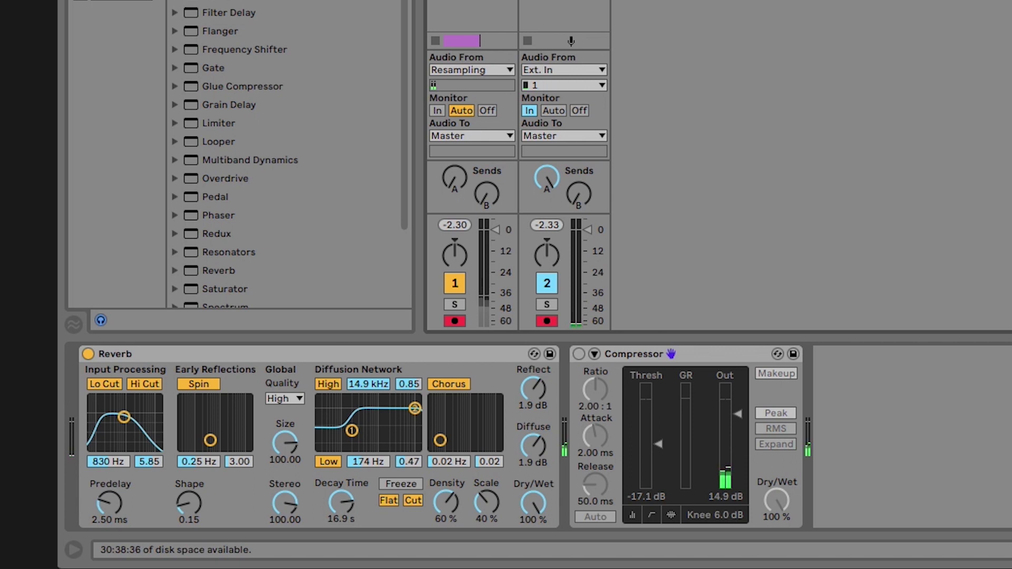
drag(341, 502, 341, 523)
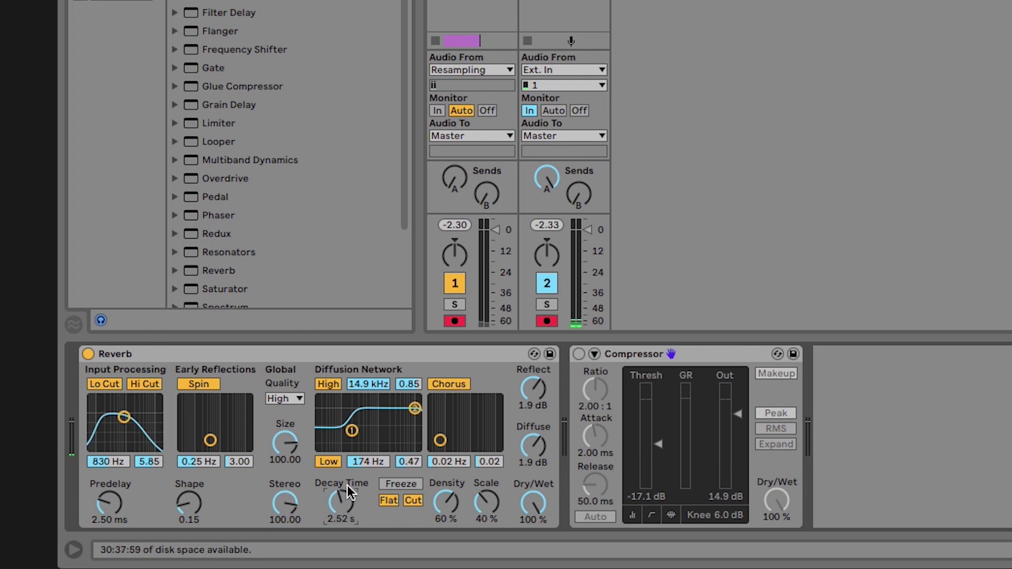
drag(195, 507, 195, 485)
drag(192, 507, 193, 527)
Set the Reverb's diffusion network low filter to 244 Hz at 0.42 and its high filter to 9.27 kHz at 0.68
drag(352, 431, 350, 427)
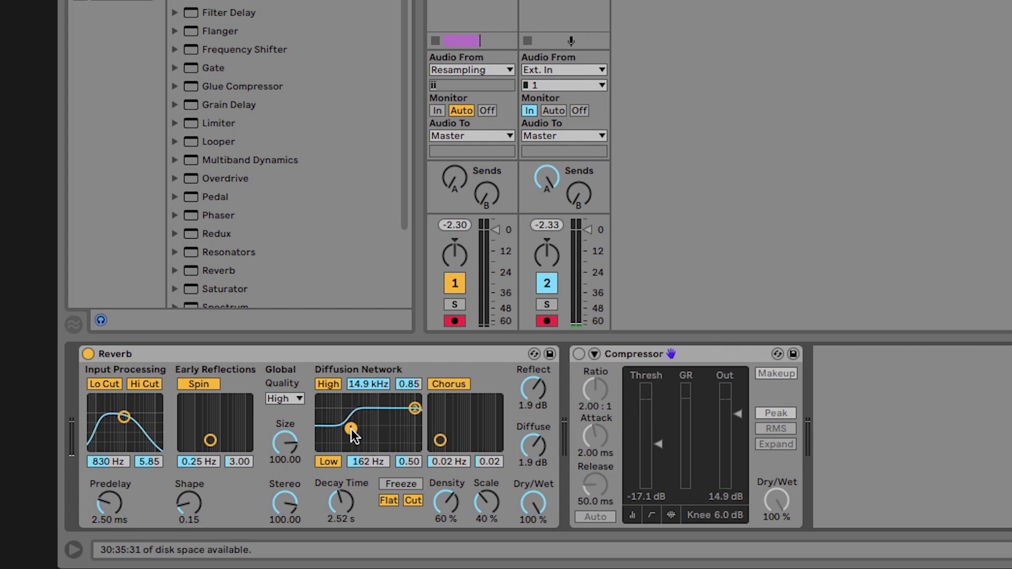
click(326, 462)
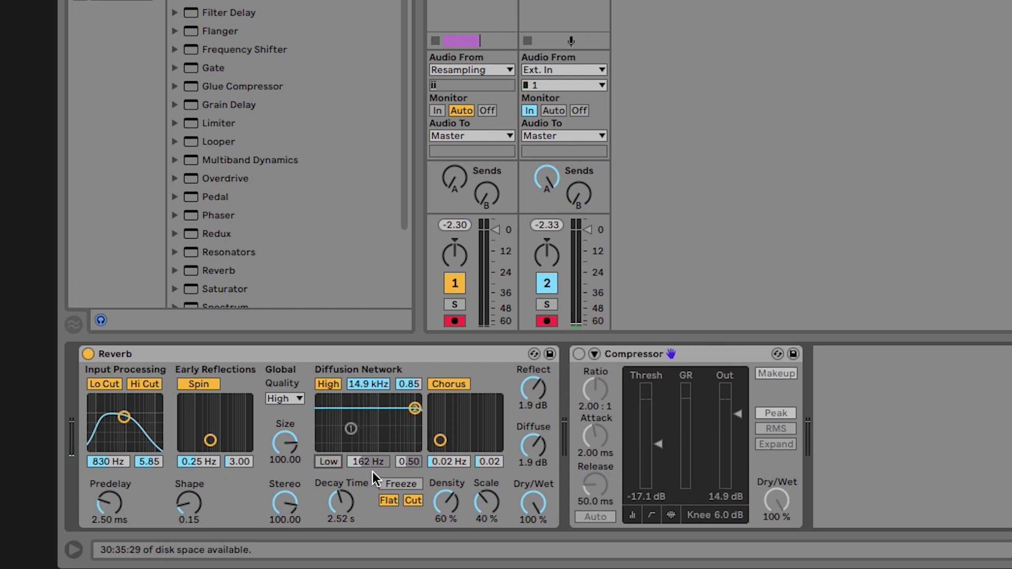
click(326, 463)
drag(350, 428, 357, 433)
drag(415, 410, 408, 418)
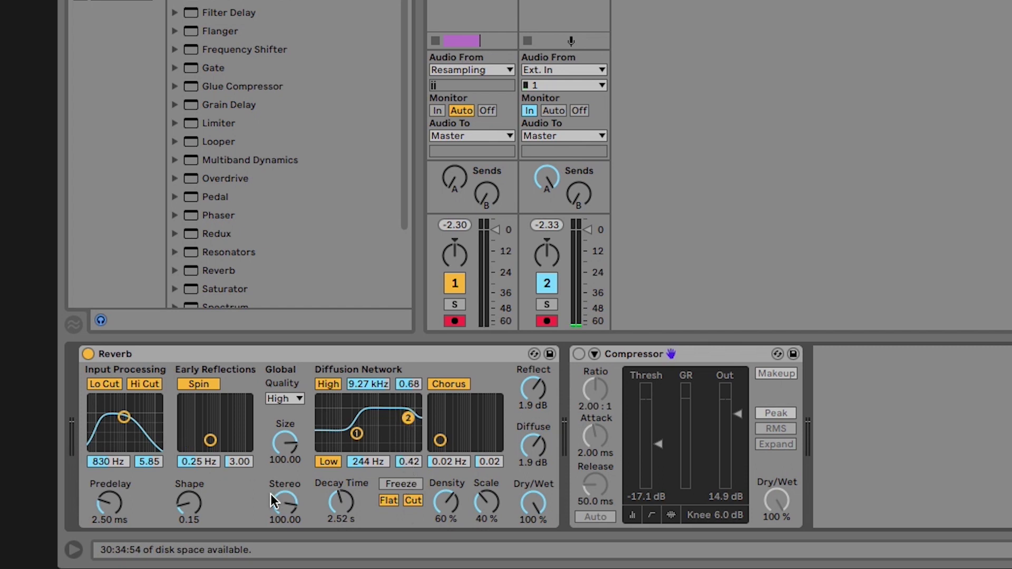
Set the Reverb's Shape to 0.12 and keep its Quality at High
drag(189, 498, 189, 492)
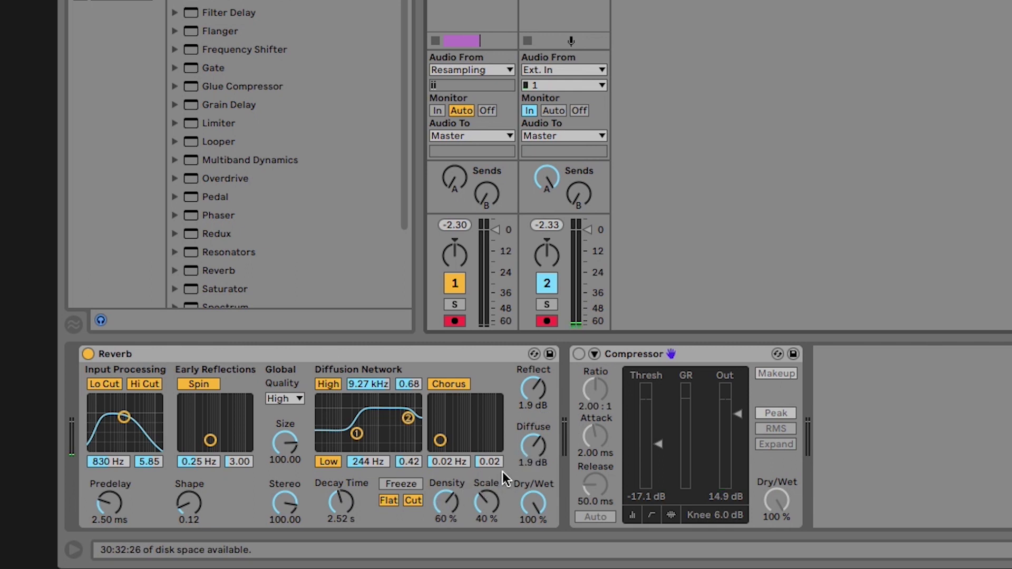
click(291, 399)
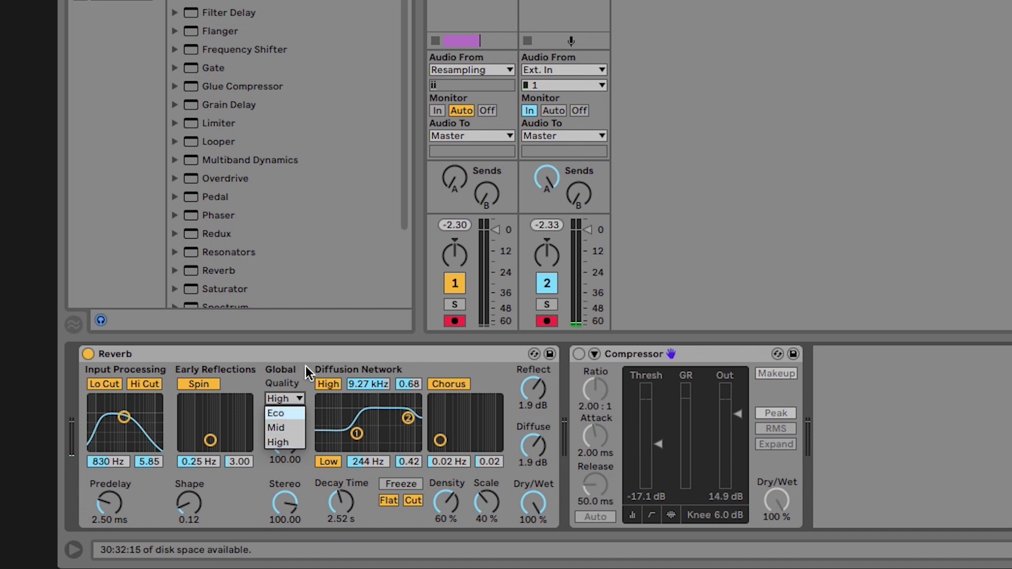
click(291, 440)
click(308, 354)
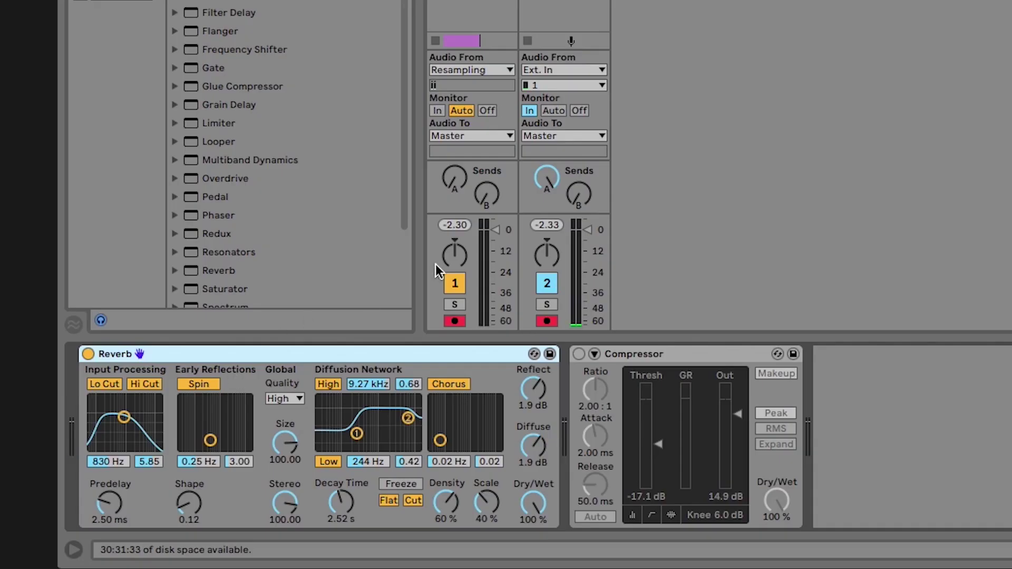
Lower the VIOLA INPUT track's send A to about -14.3 dB and show the whole recording in the Arrangement view
drag(547, 180, 546, 192)
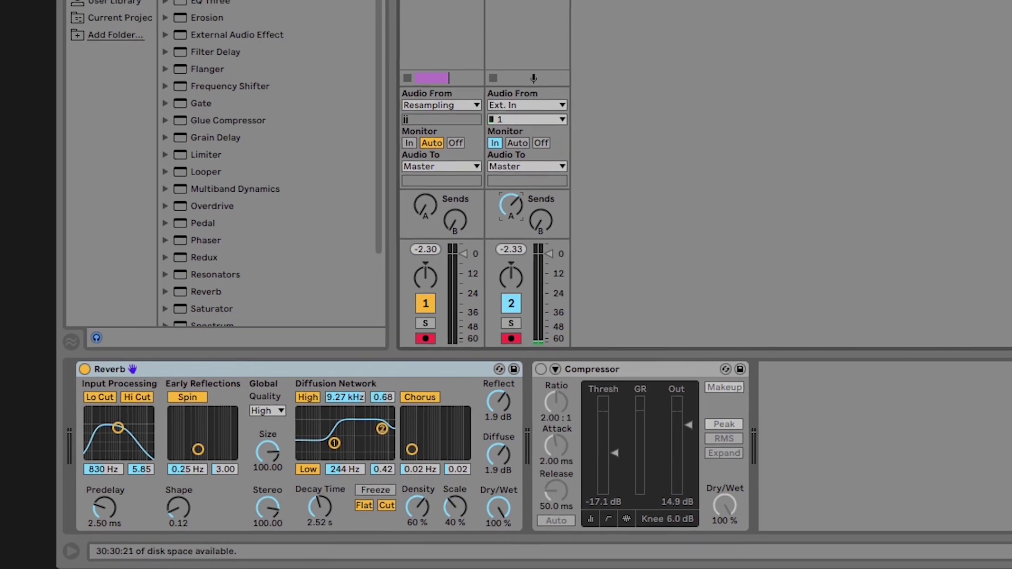
key(Tab)
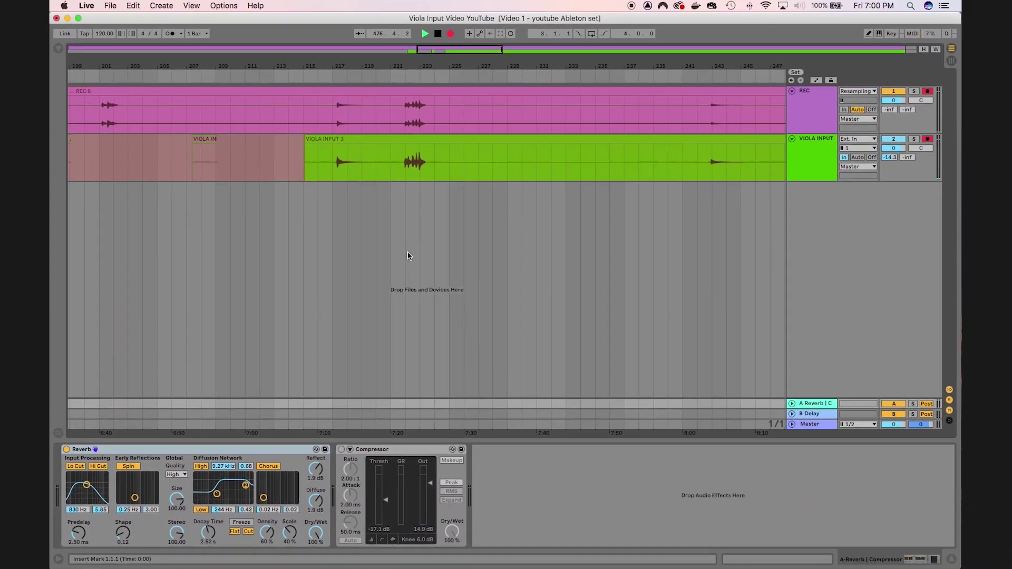
scroll(408, 253, right, 15)
scroll(408, 253, down, 5)
scroll(408, 257, down, 4)
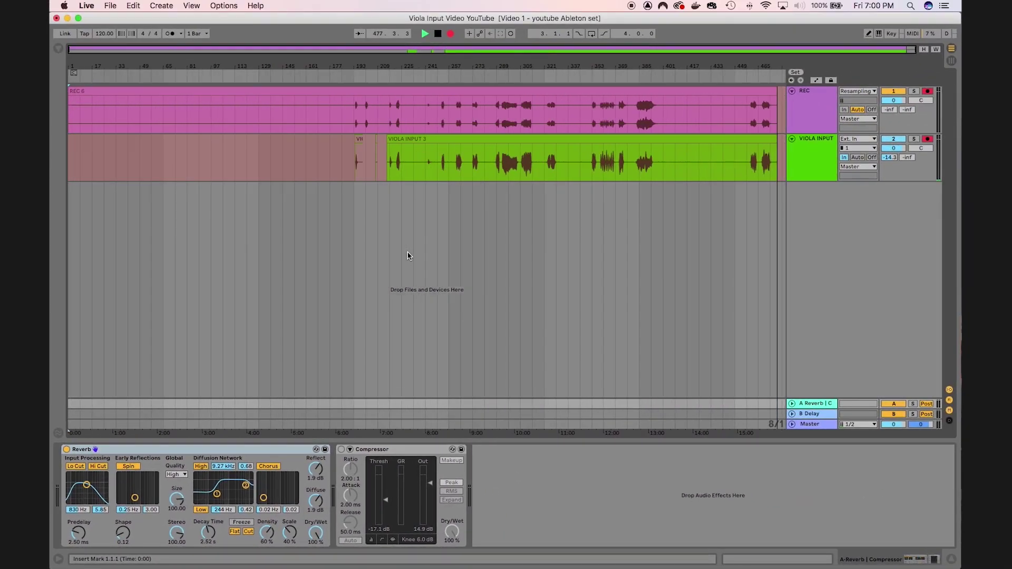
In the Session view, record a viola clip into the VIOLA INPUT track's first slot and end the take so it loops
key(Tab)
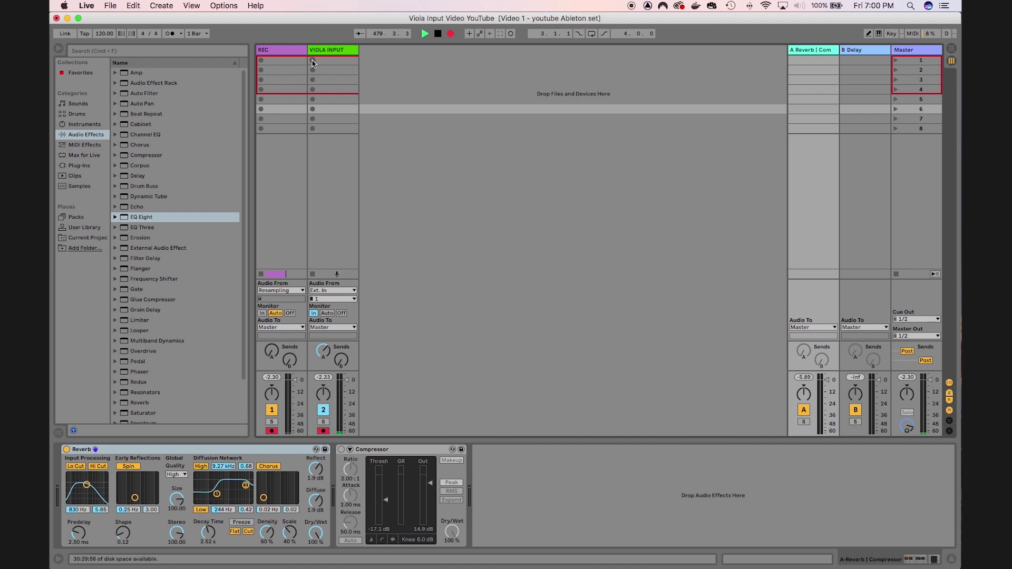
click(312, 61)
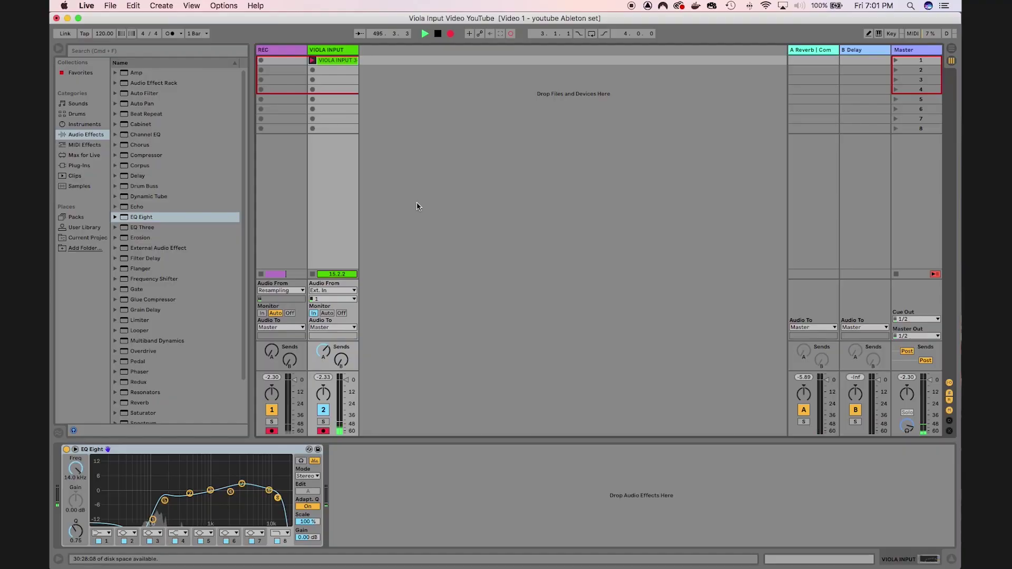
click(312, 61)
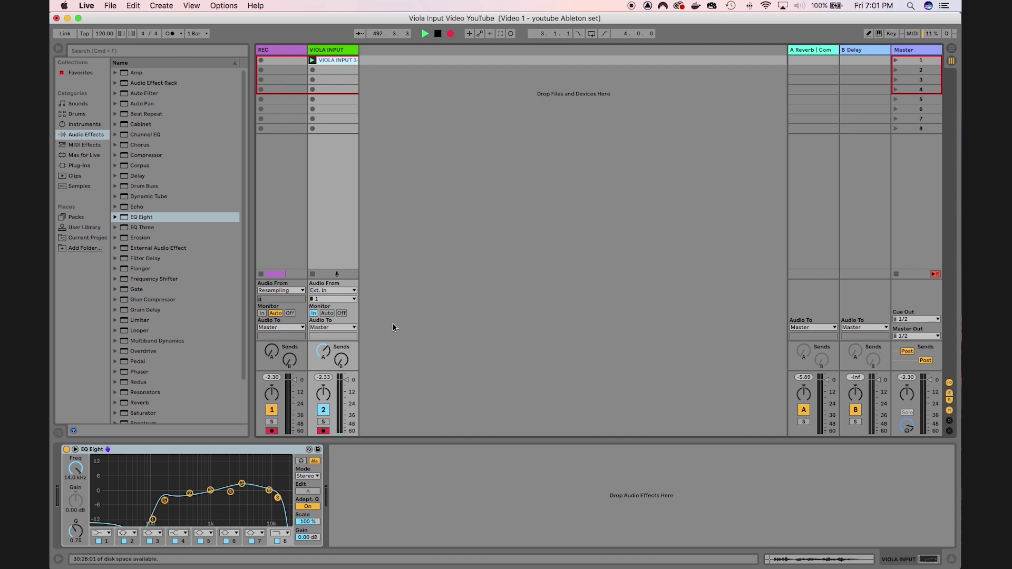
Check the Arrangement view, return to the Session view and set the VIOLA INPUT track's monitoring to Auto
key(Tab)
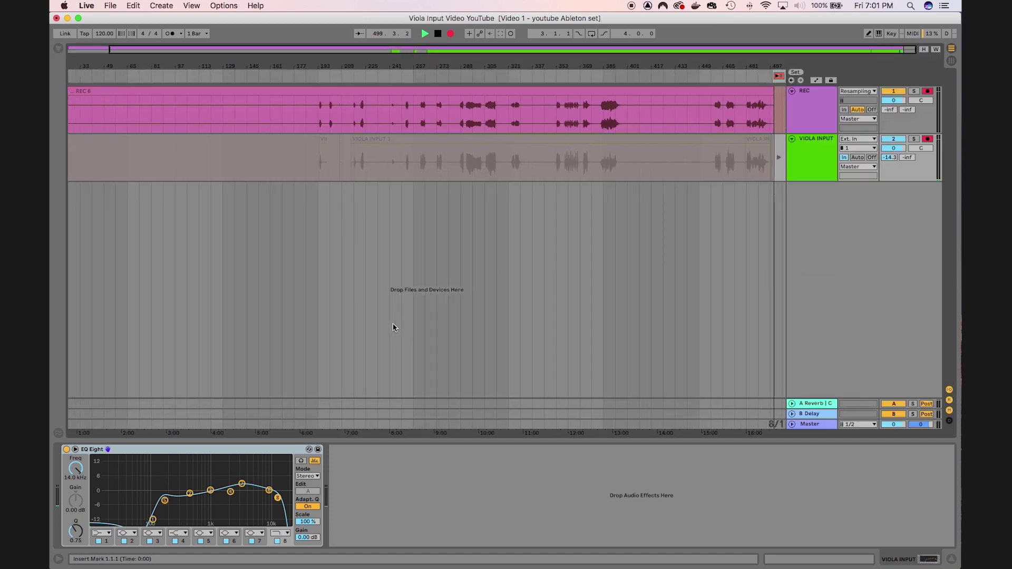
key(Tab)
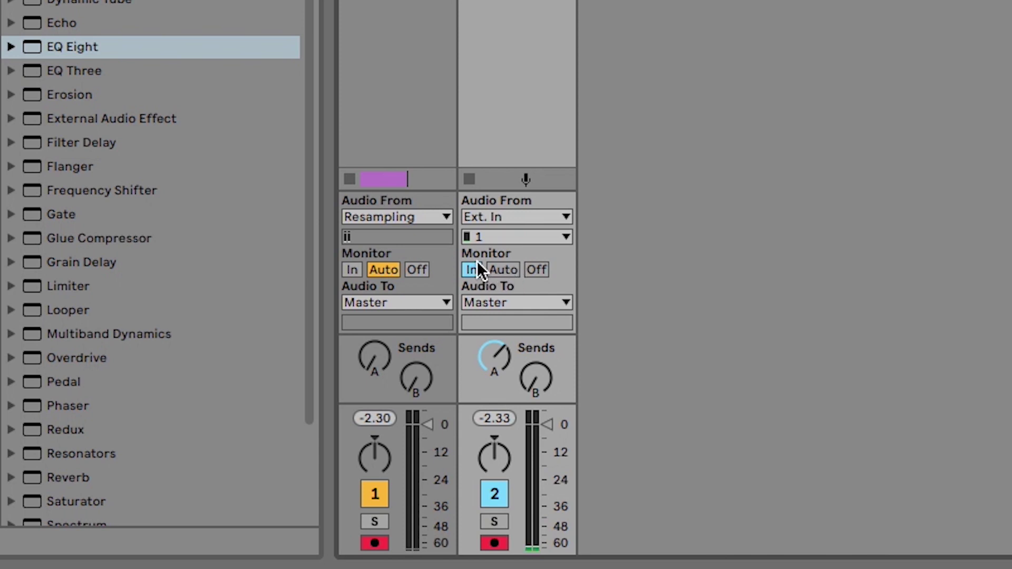
click(508, 268)
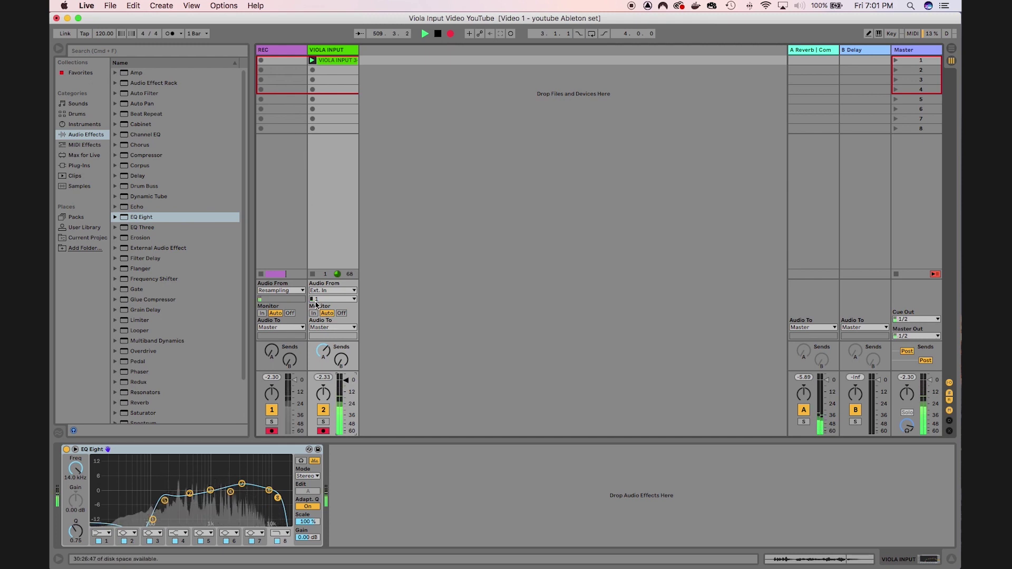
Stop and relaunch the VIOLA INPUT clip, and inspect the ongoing recording up close in the Arrangement view before returning to the Session view
click(312, 274)
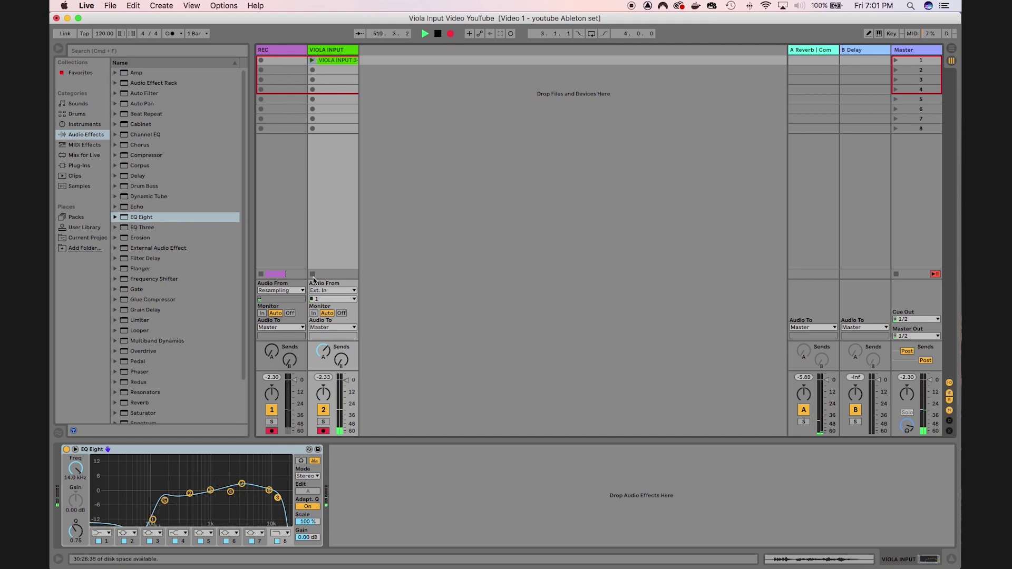
click(312, 60)
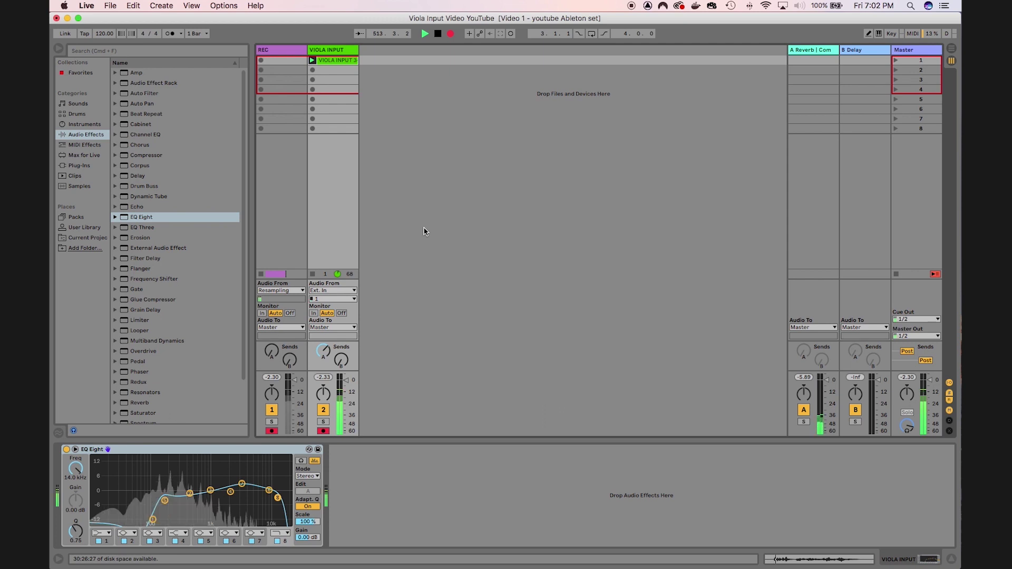
key(Tab)
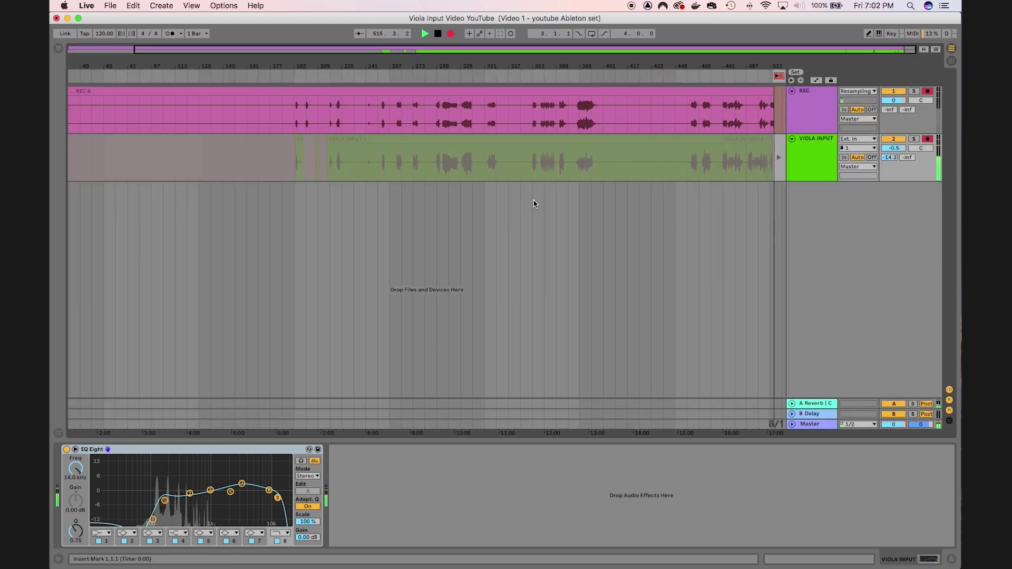
key(plus)
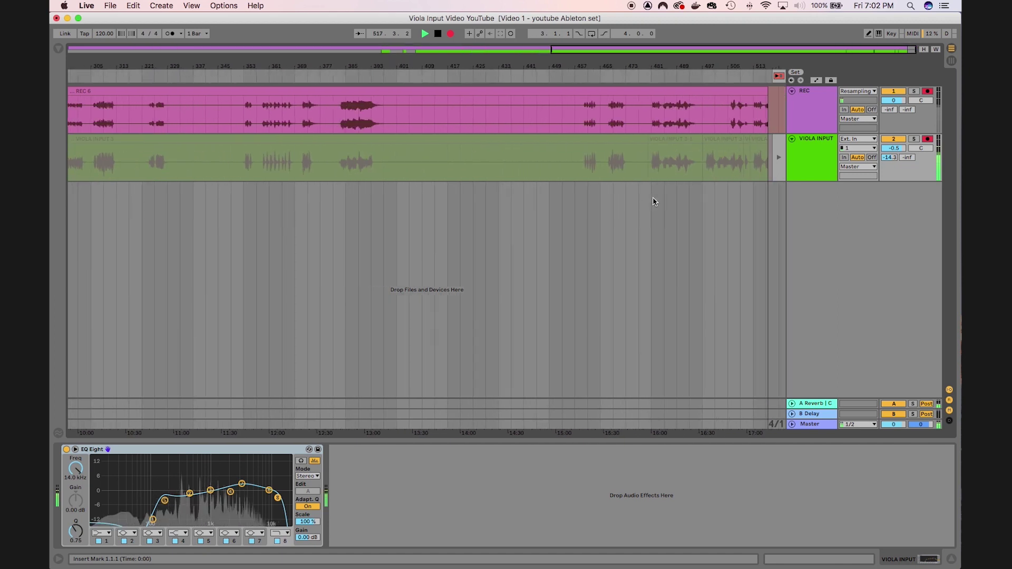
key(Tab)
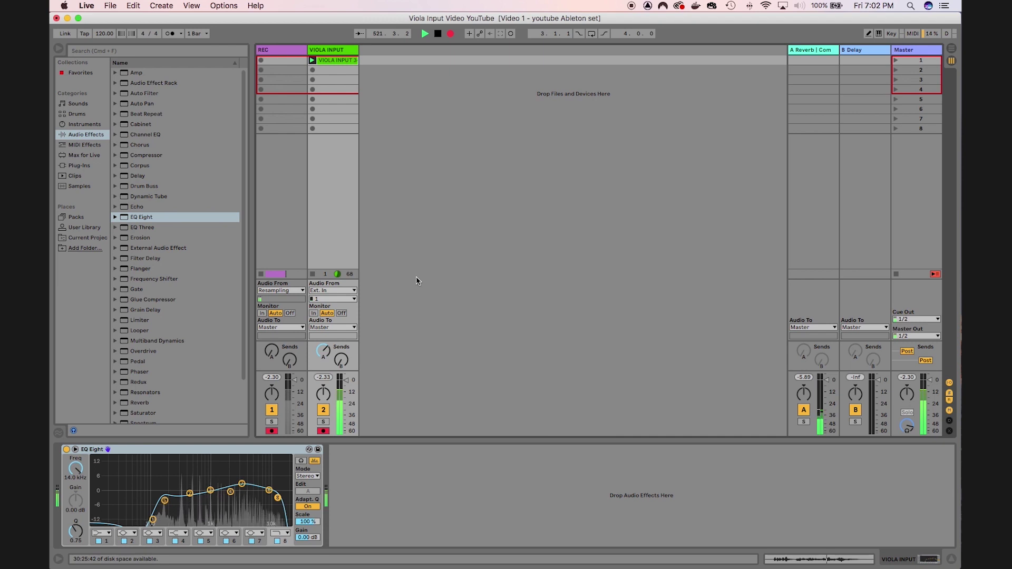
Audition the looping clip at reduced VIOLA INPUT track volumes, from about -22.6 dB up to about -3 dB
drag(346, 380, 345, 404)
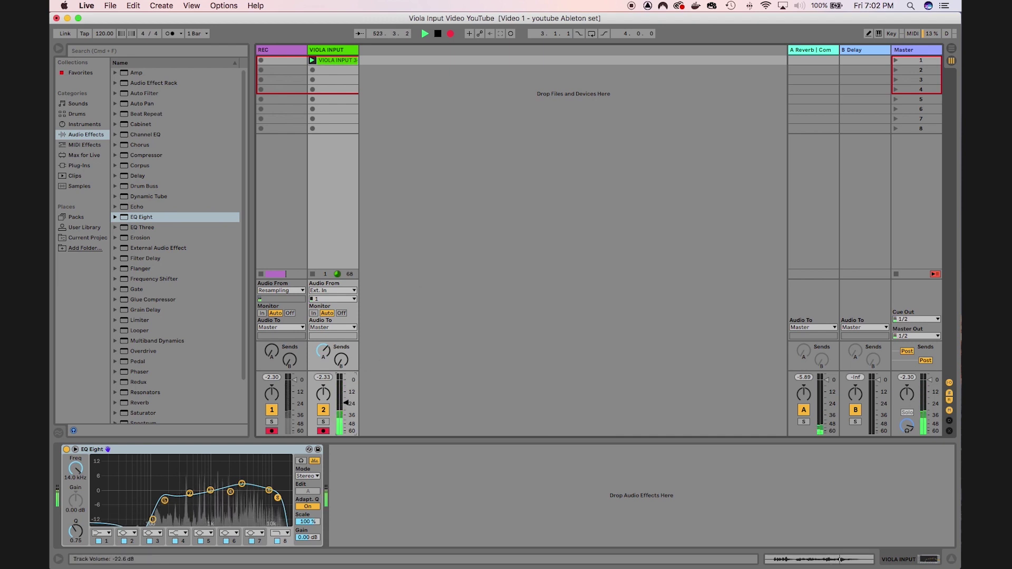
drag(346, 399, 345, 390)
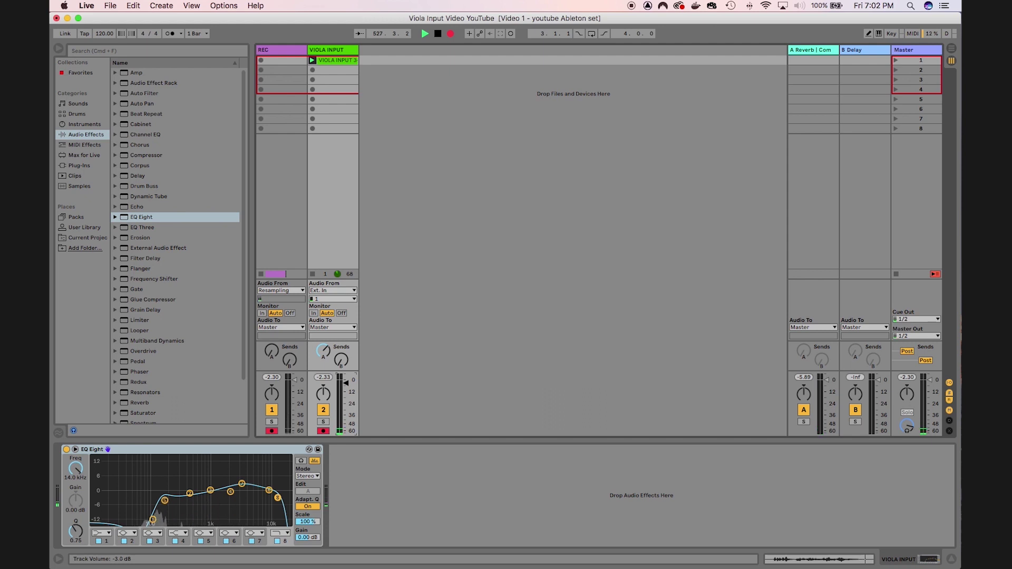
drag(346, 381, 346, 381)
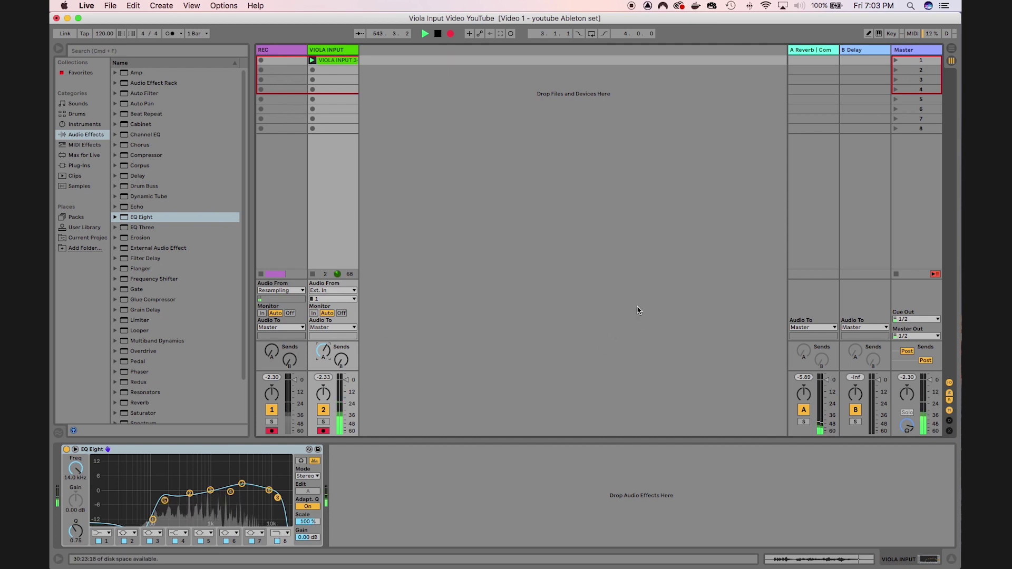
Open the A Reverb return track's devices and set the Reverb's Decay Time to 3.62 s
click(815, 51)
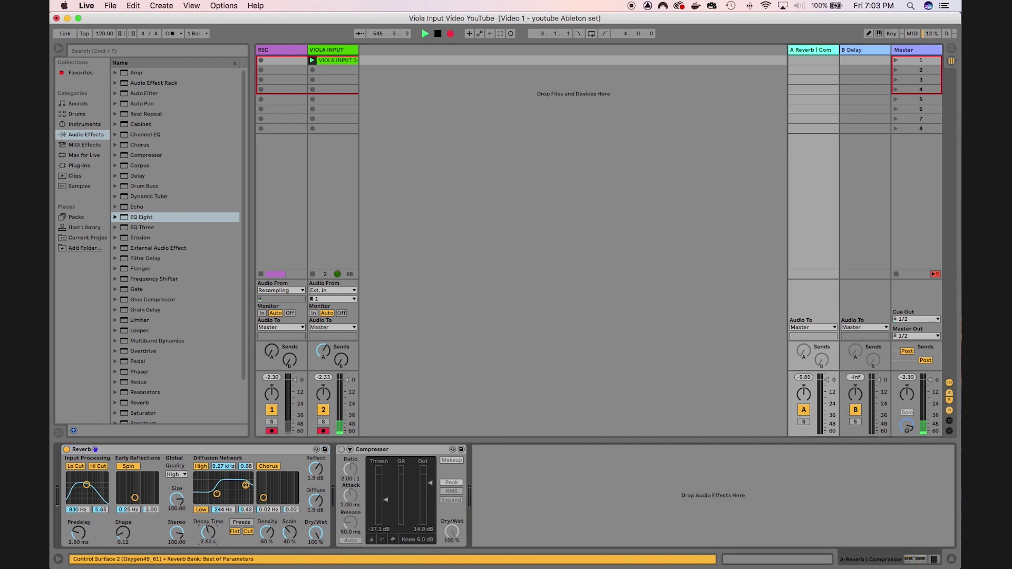
drag(209, 532, 208, 521)
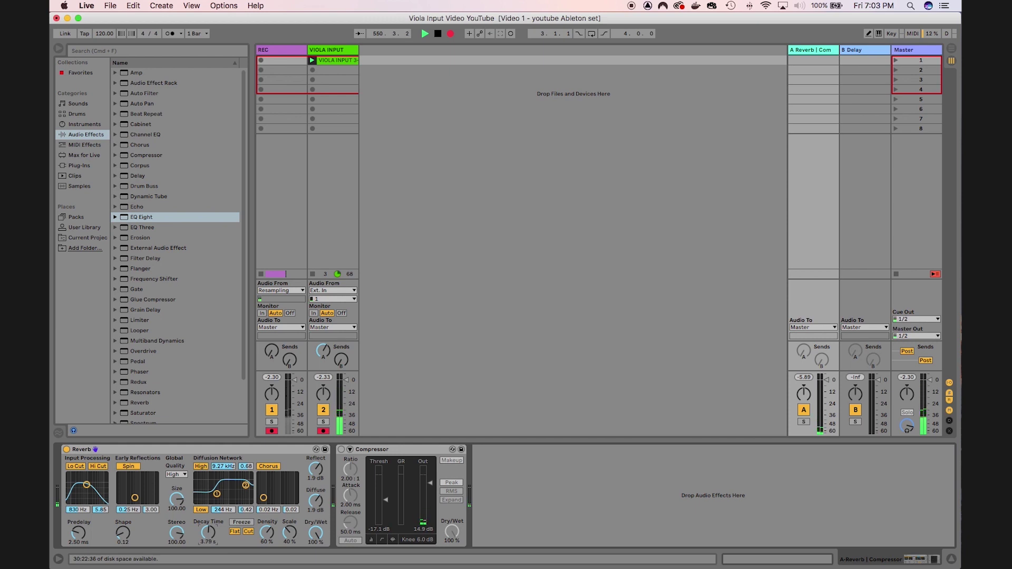
drag(208, 532, 205, 561)
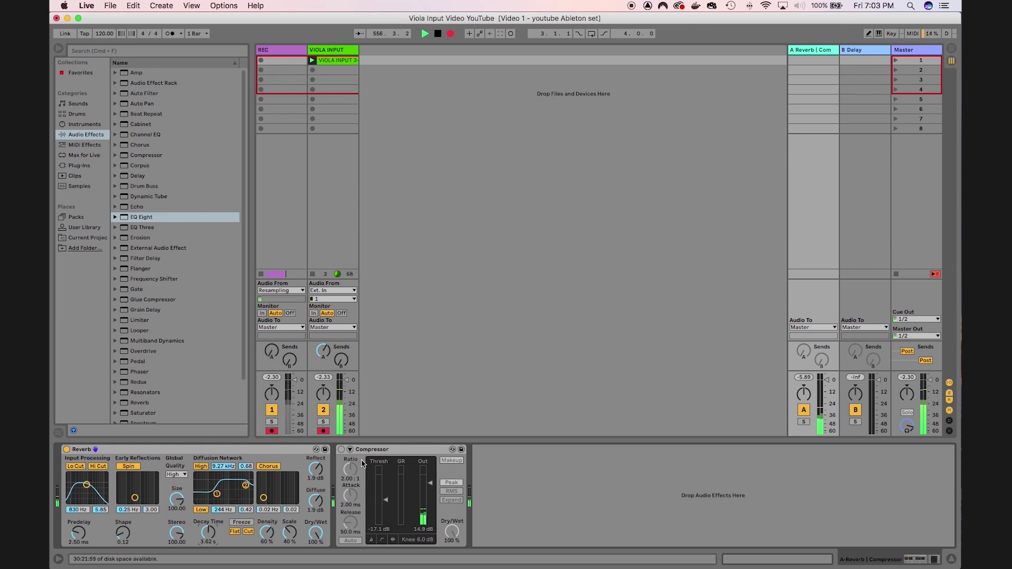
Lower the VIOLA INPUT track's volume and set the Reverb's Predelay to 4.38 ms
drag(358, 407, 358, 427)
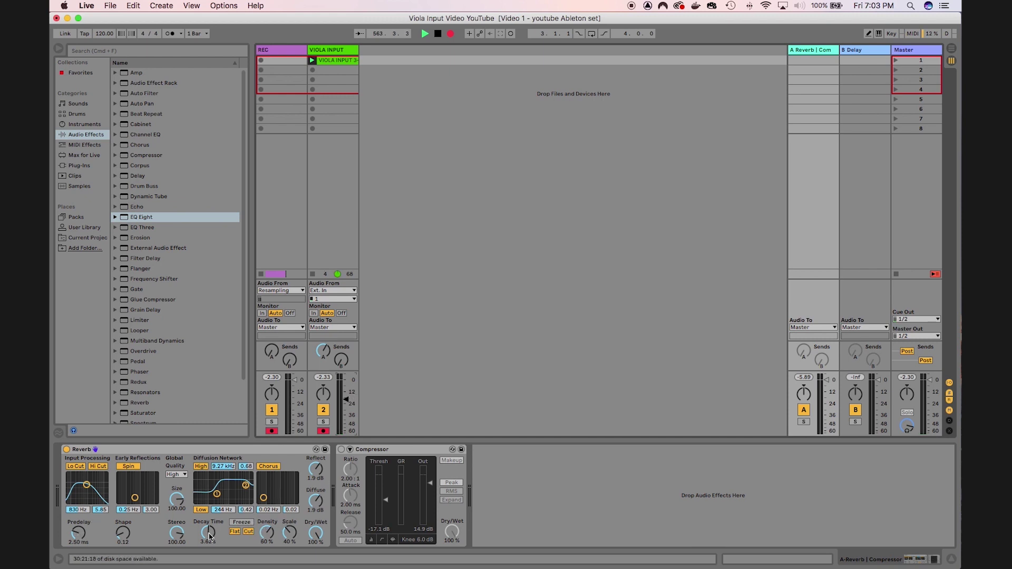
drag(79, 533, 84, 546)
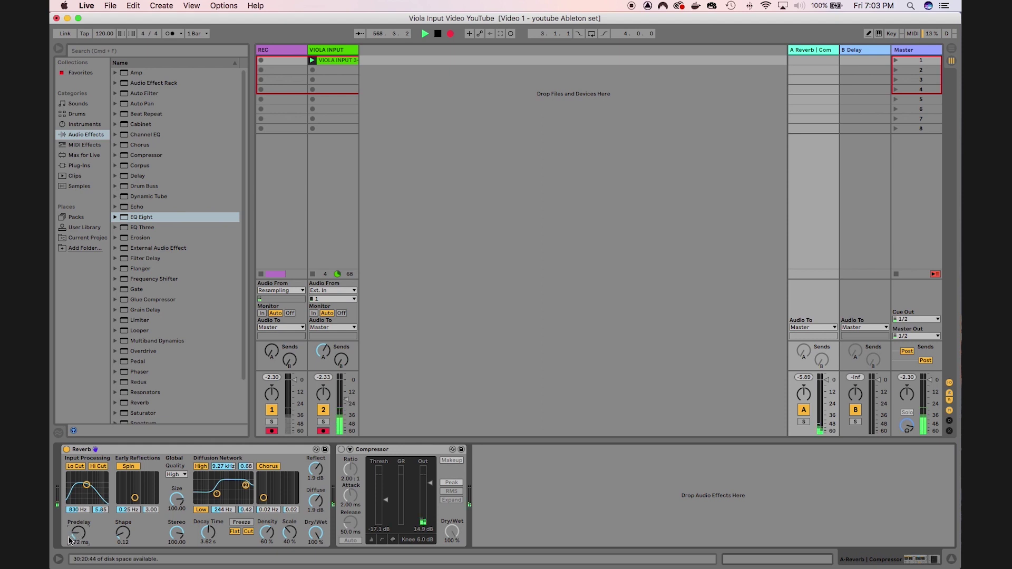
drag(80, 534, 79, 529)
Raise the VIOLA INPUT track's volume to 0.6 dB and audition the Reverb with a Predelay of 30.0 ms
drag(346, 399, 347, 379)
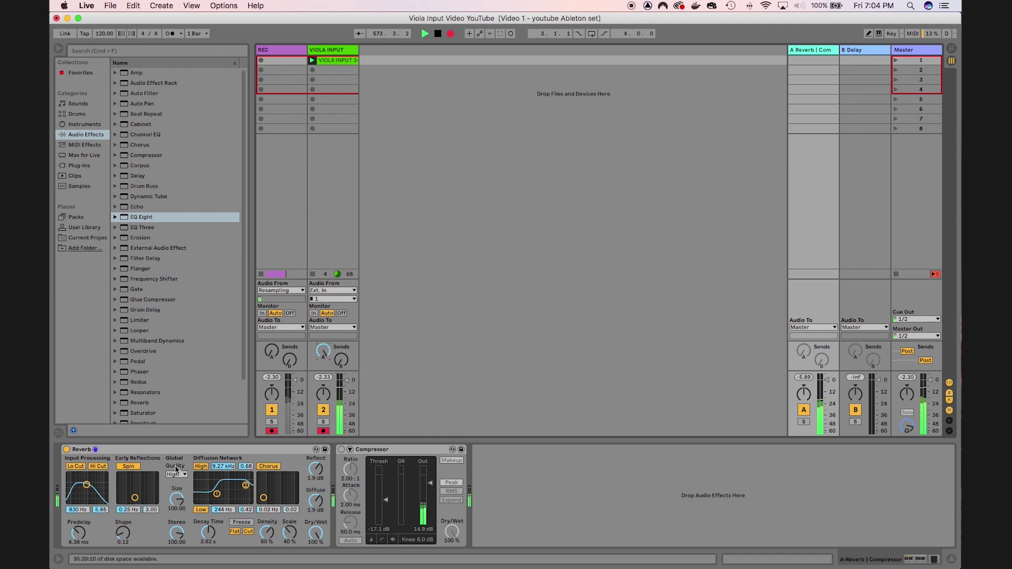
drag(79, 533, 78, 537)
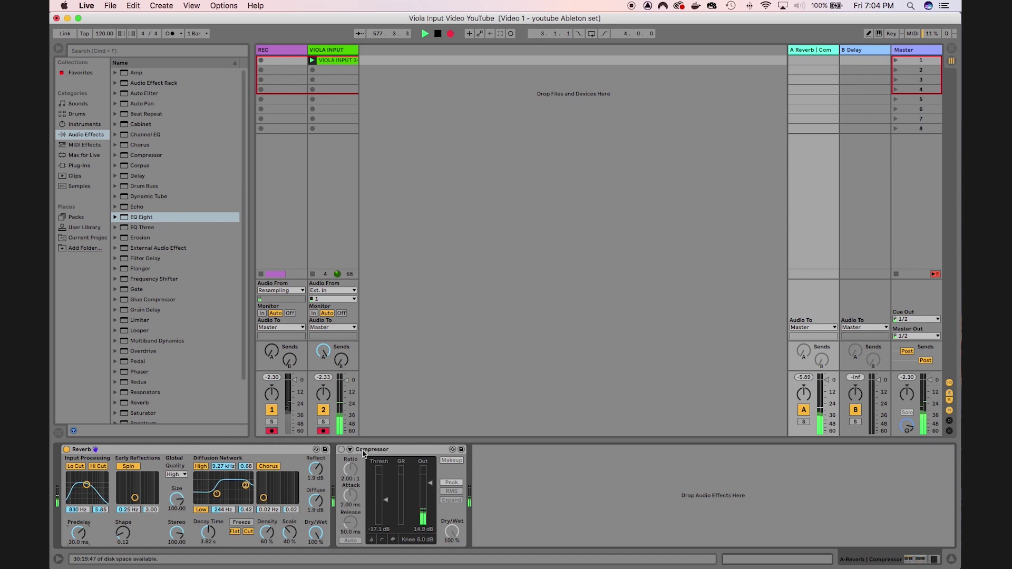
drag(347, 379, 346, 386)
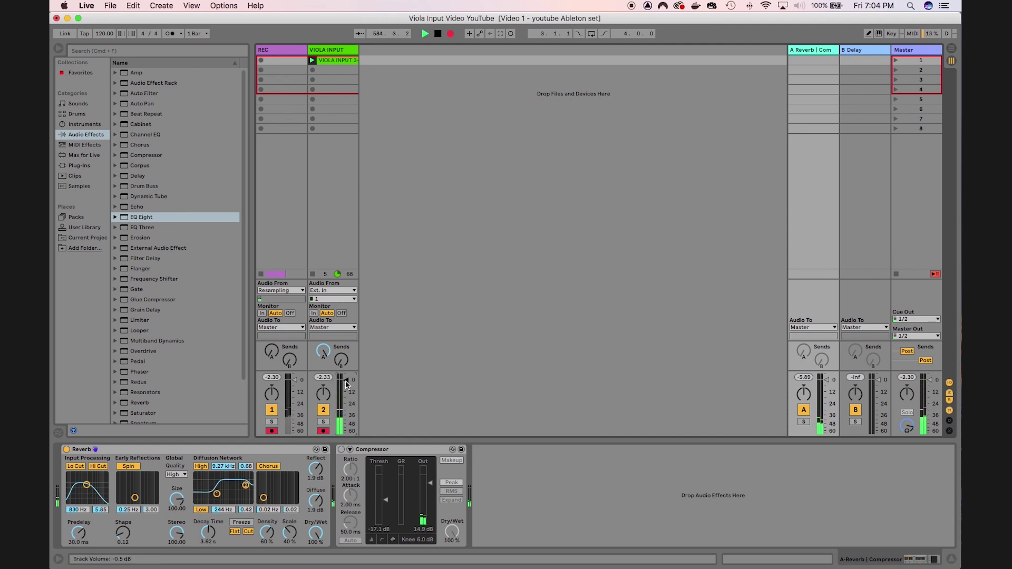
mouse_move(346, 380)
mouse_down()
mouse_move(346, 392)
mouse_move(347, 380)
mouse_up()
Set the Reverb's Predelay to 1.48 ms and Decay Time to 2.30 s, with the VIOLA INPUT track's send A at about -11.4 dB
drag(79, 534, 79, 550)
drag(323, 350, 323, 354)
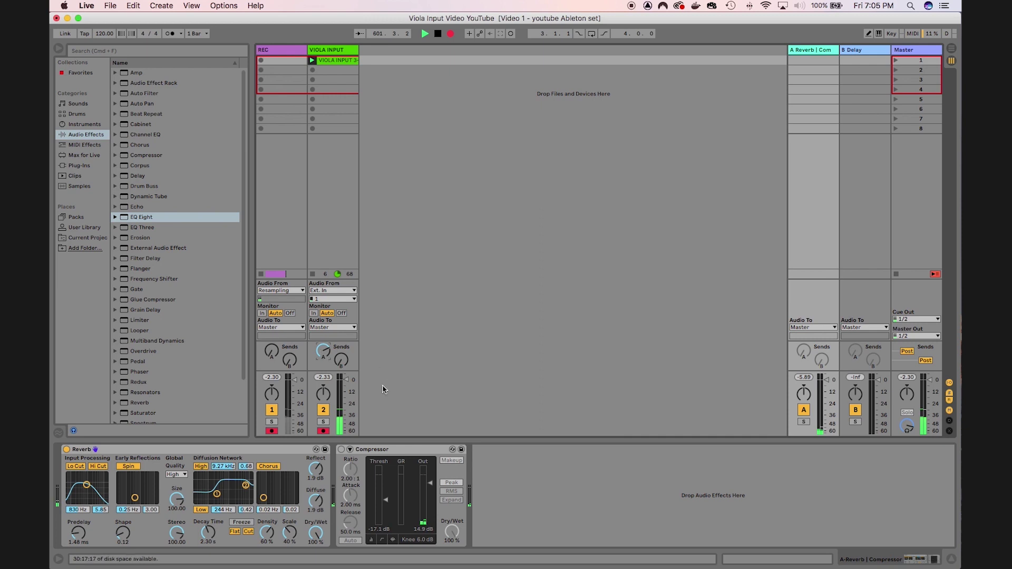
Stop the VIOLA INPUT clip and check the recorded passes in the Arrangement view before returning to the Session view
click(313, 274)
key(Tab)
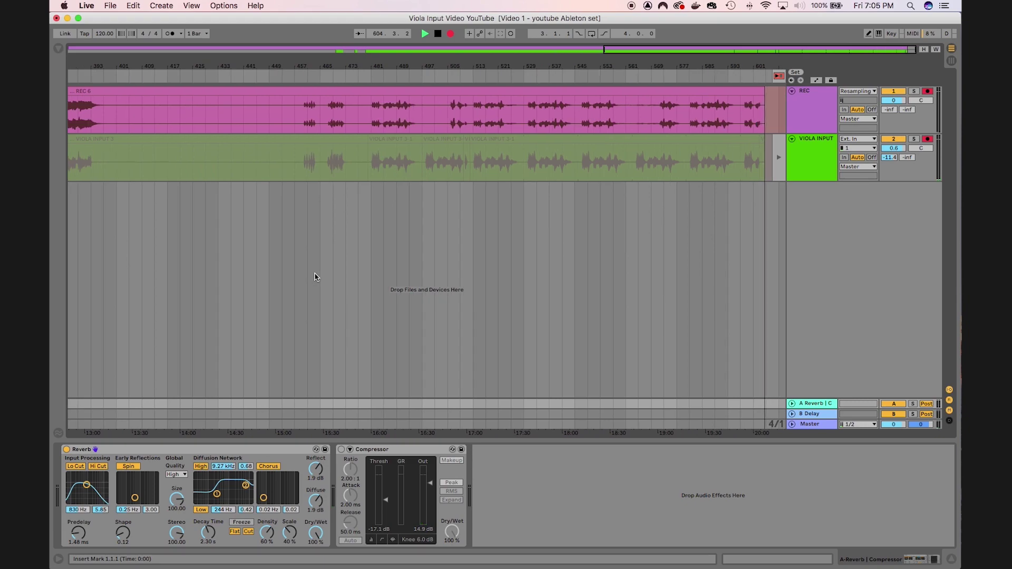
key(Tab)
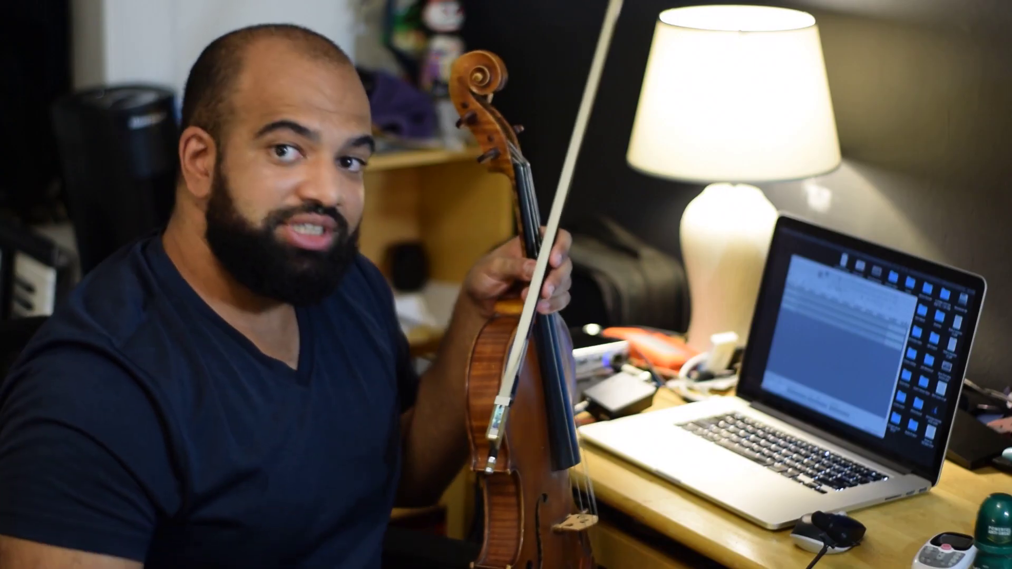
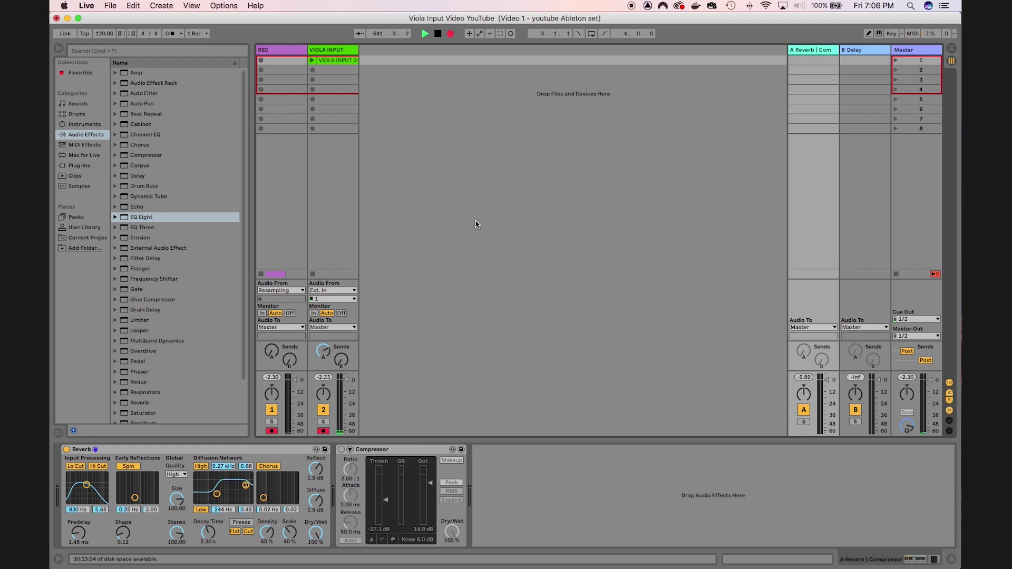
On the B Delay return track, set the Delay's right channel to 4 sixteenths and raise the VIOLA INPUT track's send B to maximum
click(342, 51)
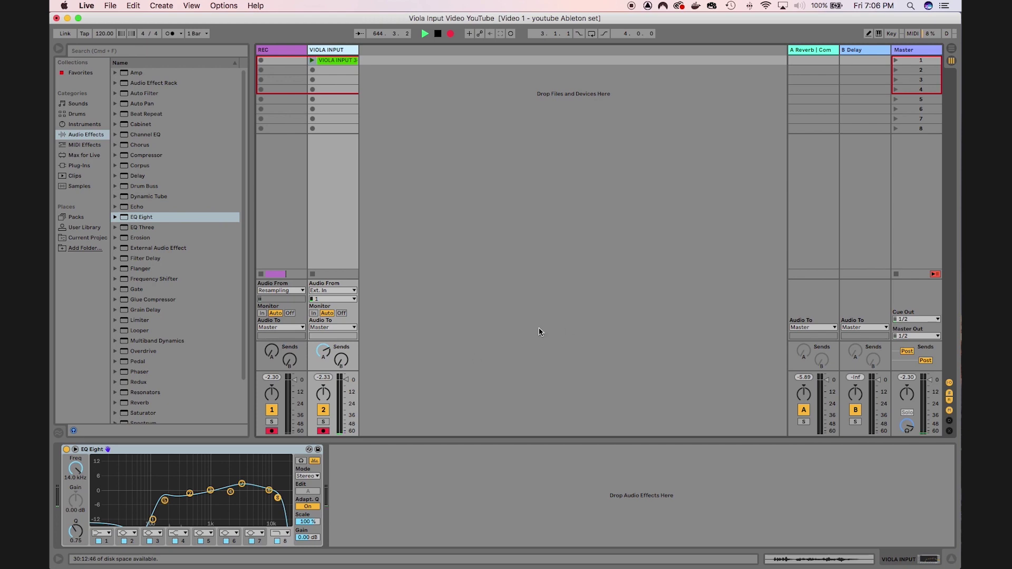
click(870, 53)
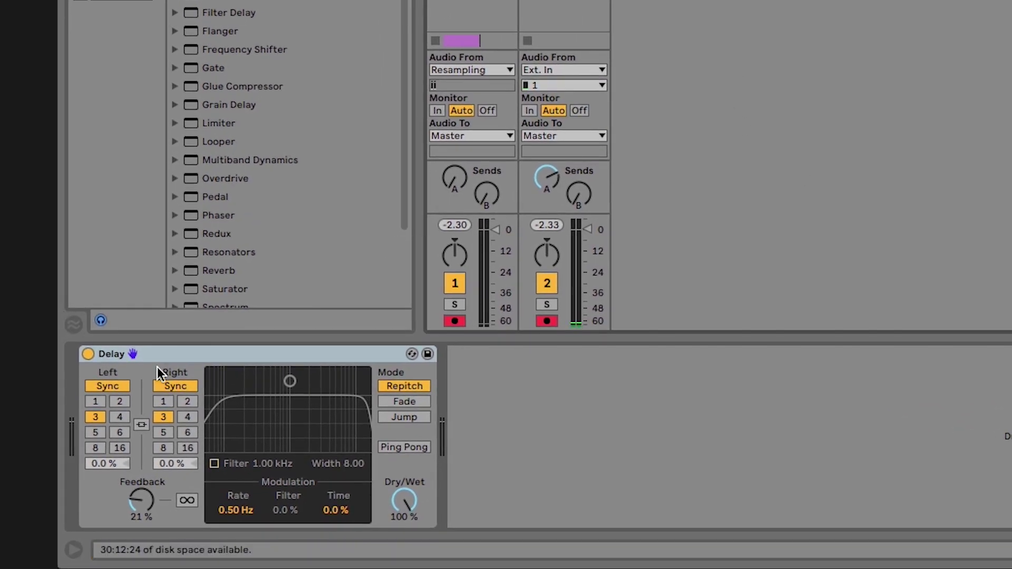
click(188, 418)
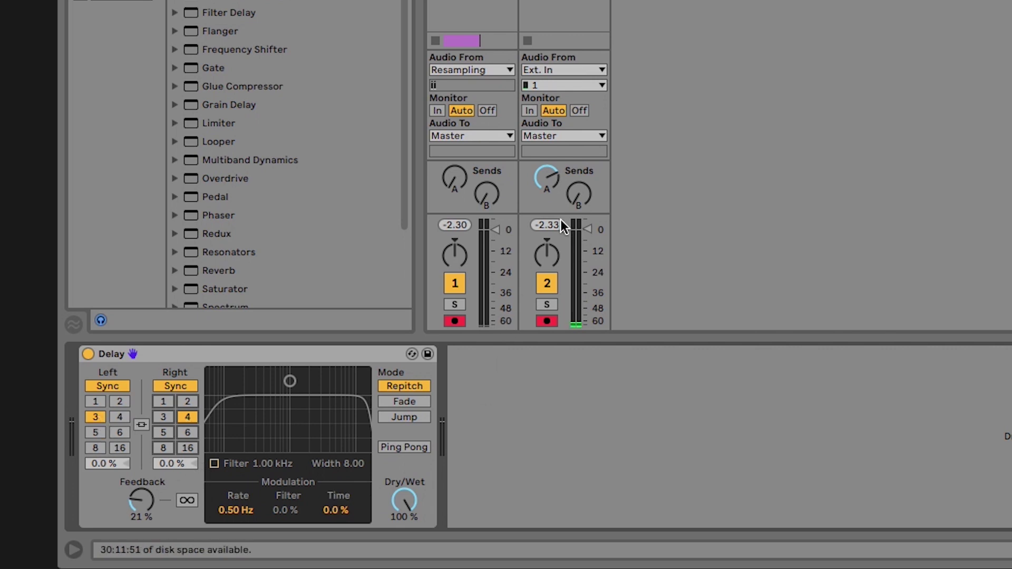
drag(583, 204, 583, 173)
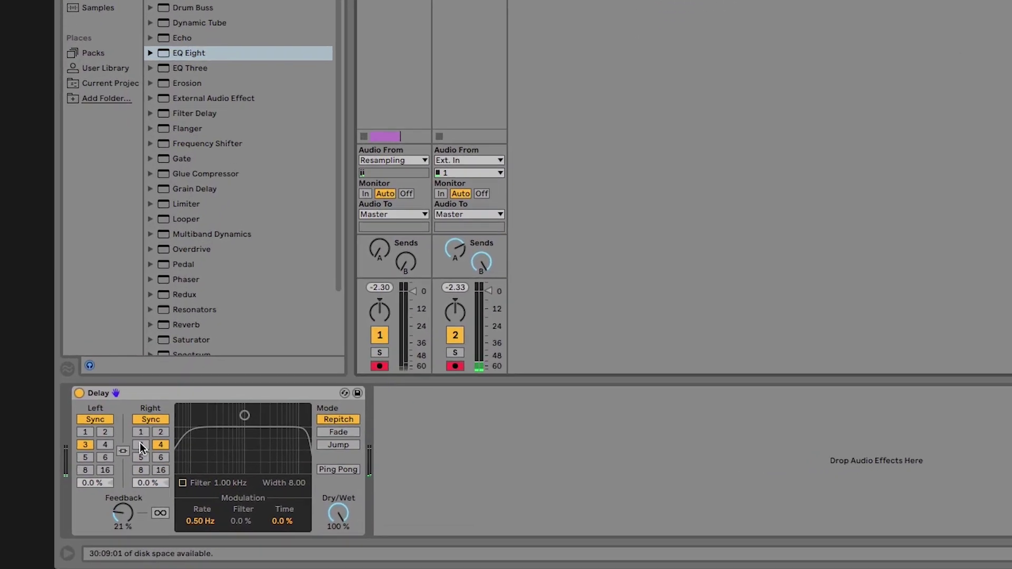
Switch the Delay's right channel to Time mode at 5.00 s after auditioning shorter times, and switch the left channel to Time mode
click(156, 420)
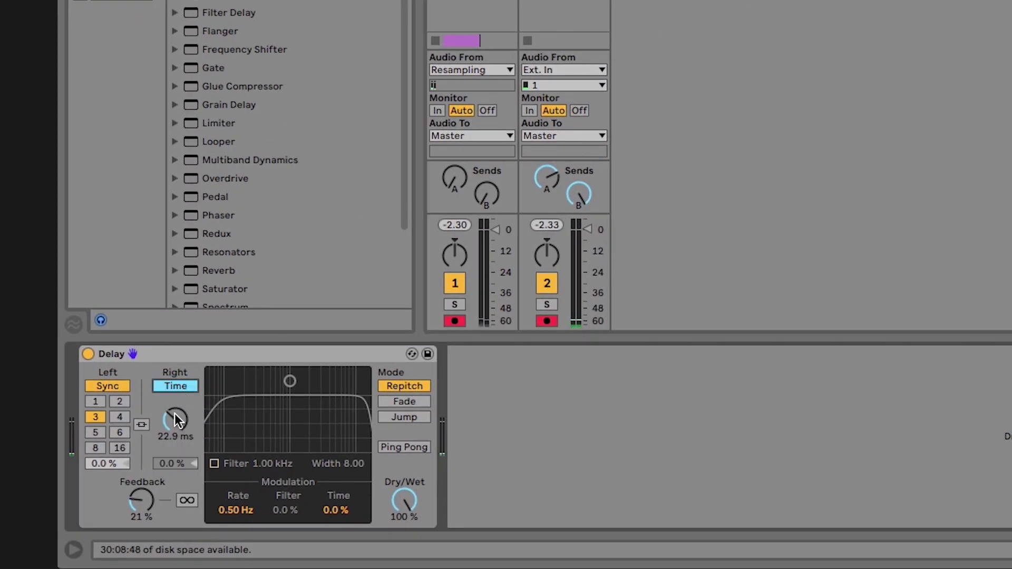
drag(173, 422, 173, 380)
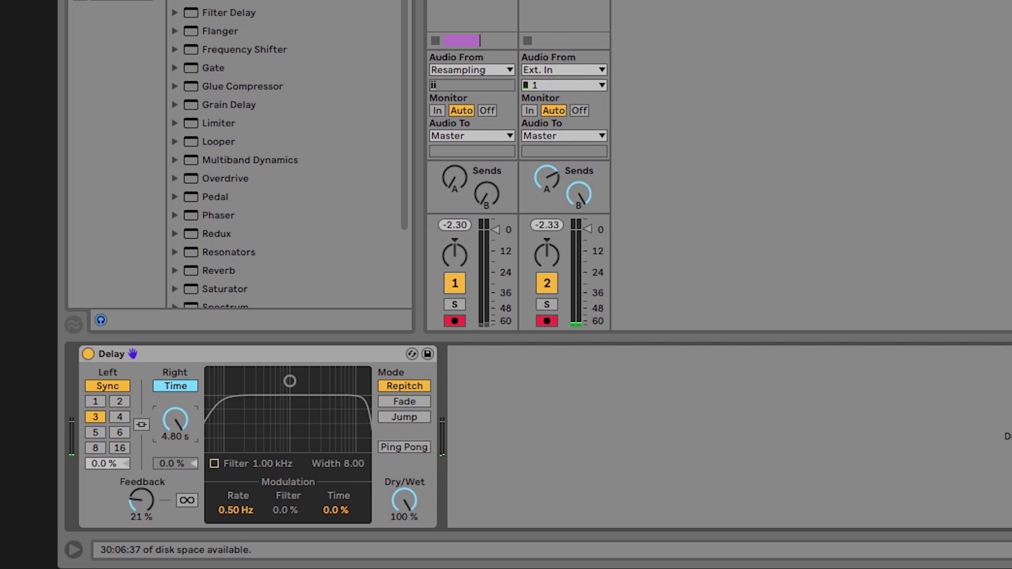
drag(174, 428, 174, 445)
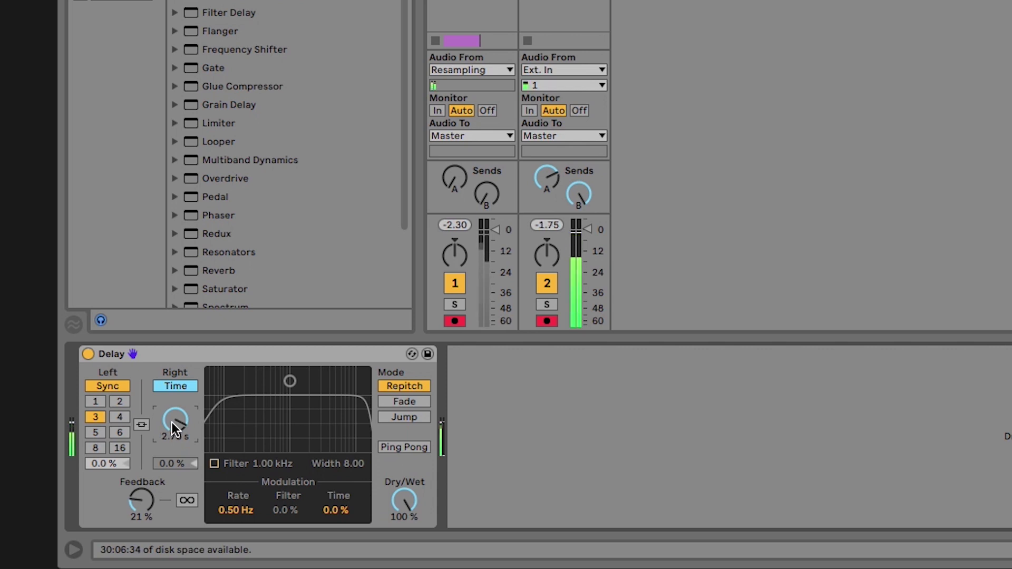
drag(174, 428, 174, 410)
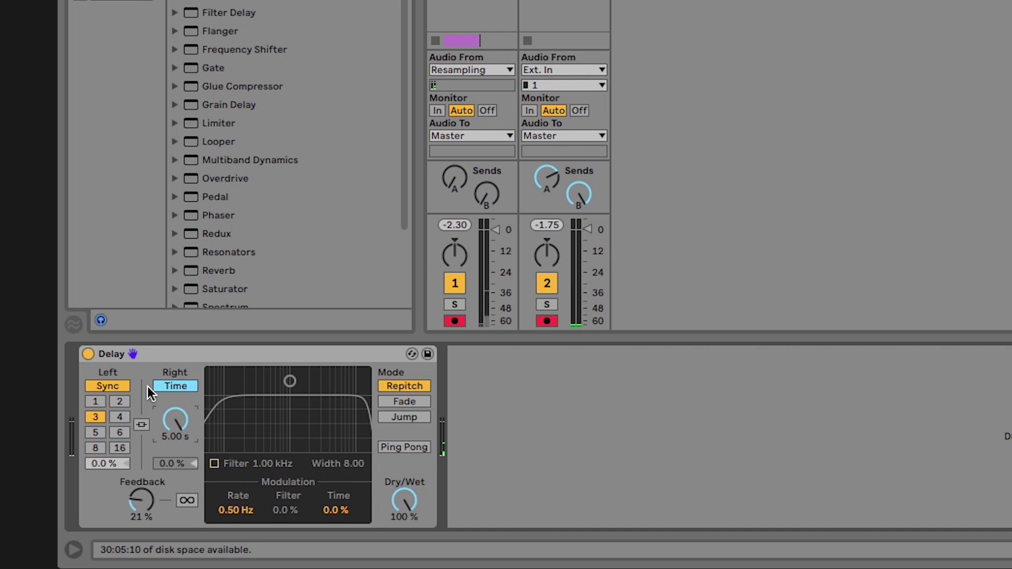
click(108, 385)
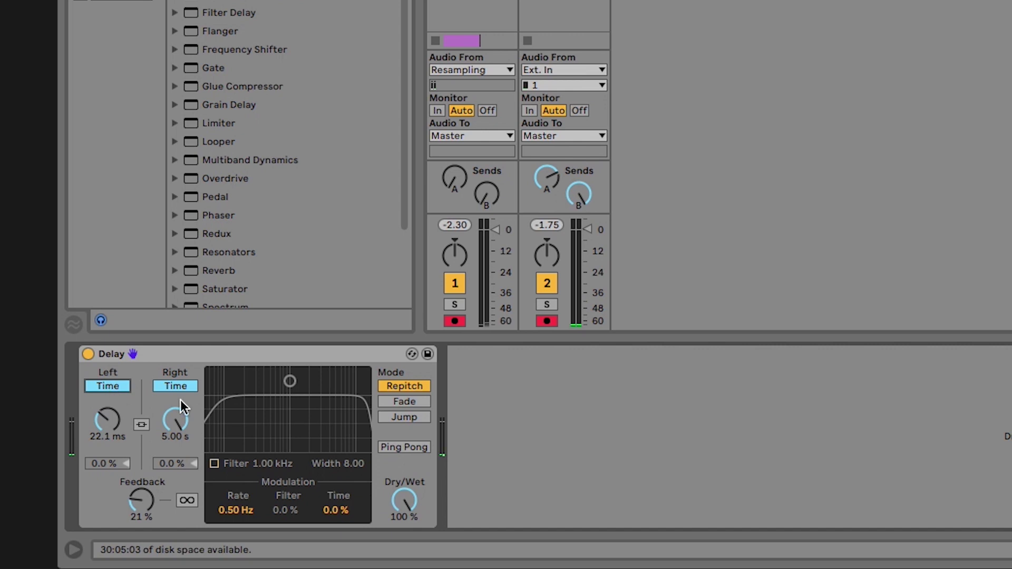
Set both the left and right times of the Delay on the B return track to 306 ms
drag(176, 420, 176, 464)
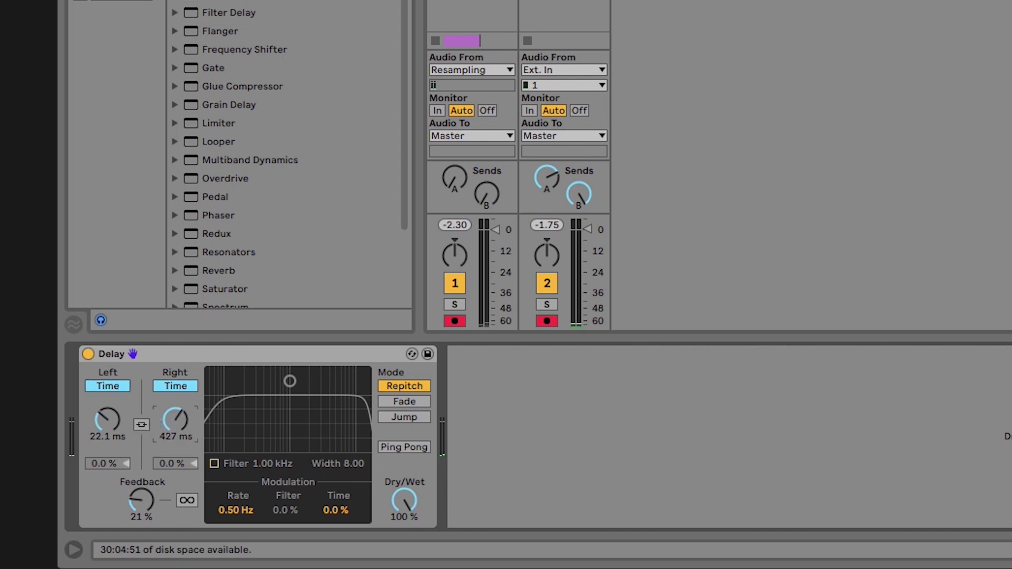
drag(106, 411, 105, 375)
mouse_move(175, 420)
mouse_down()
mouse_move(176, 401)
mouse_move(176, 414)
mouse_up()
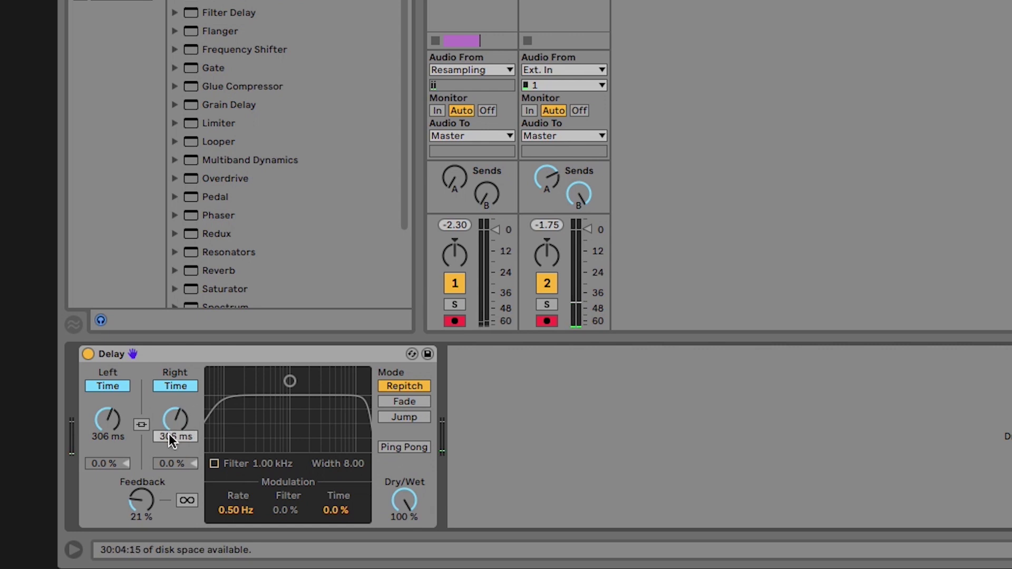
click(193, 354)
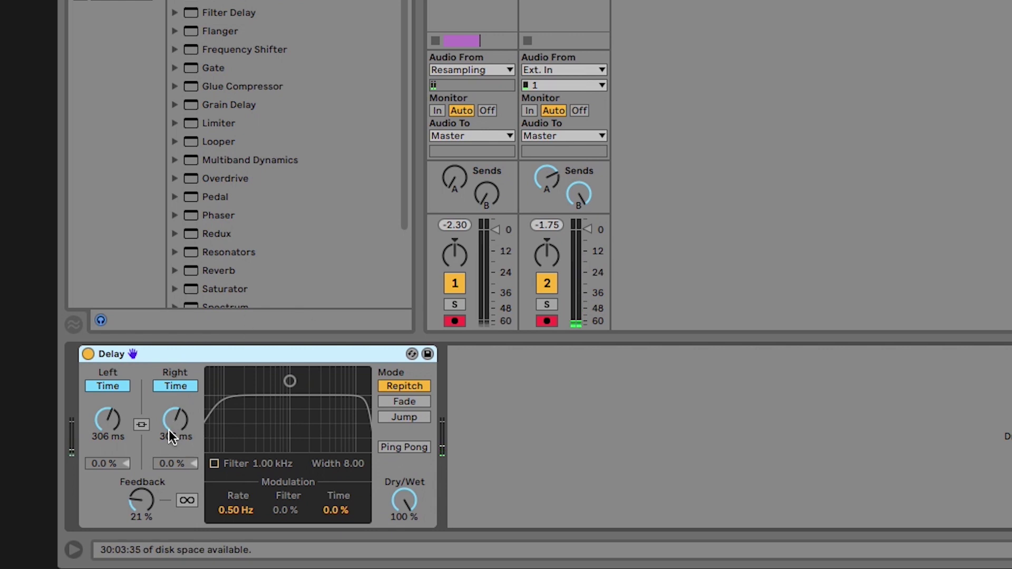
Set the Delay's right time to 327 ms after trying 346 ms, and turn on Ping Pong
drag(166, 438, 166, 433)
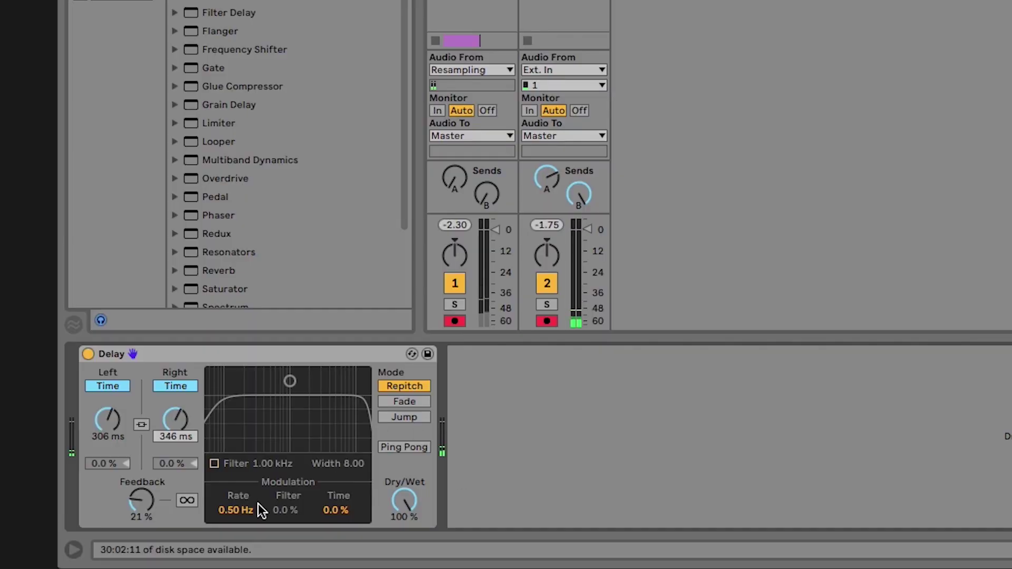
drag(185, 415, 185, 430)
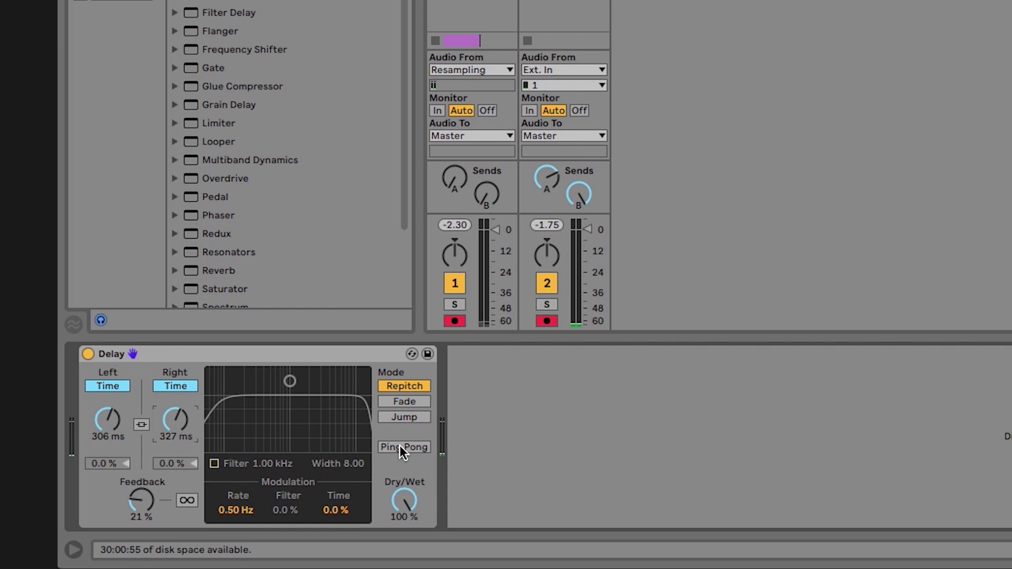
click(400, 447)
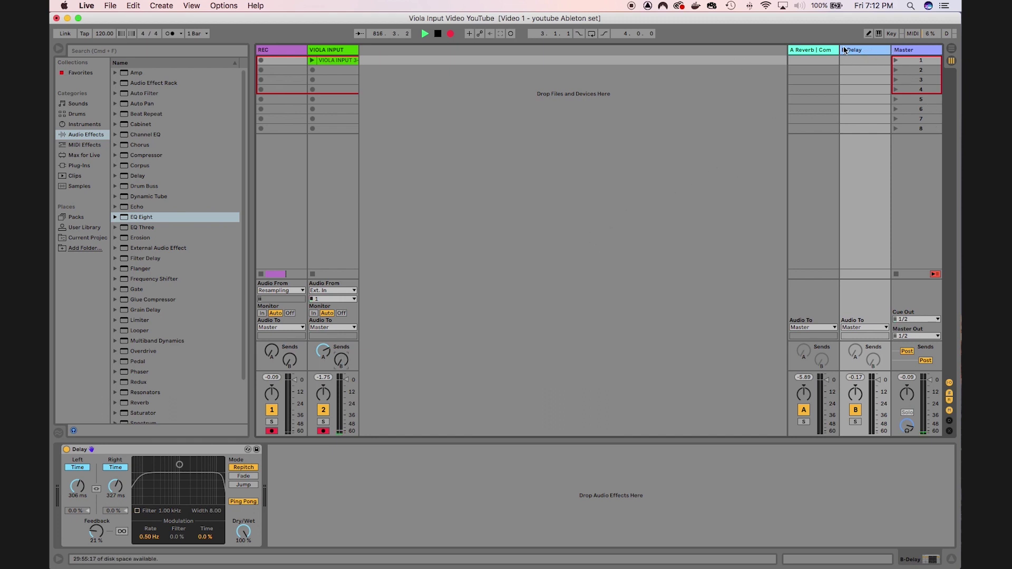
Insert a new return track after B Delay and select it
right_click(875, 54)
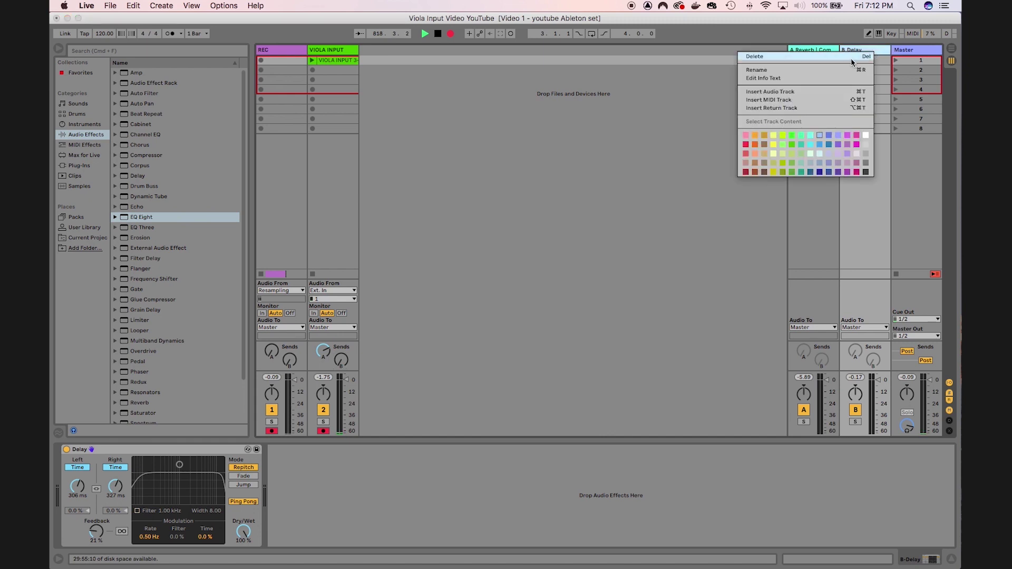
click(813, 109)
click(161, 5)
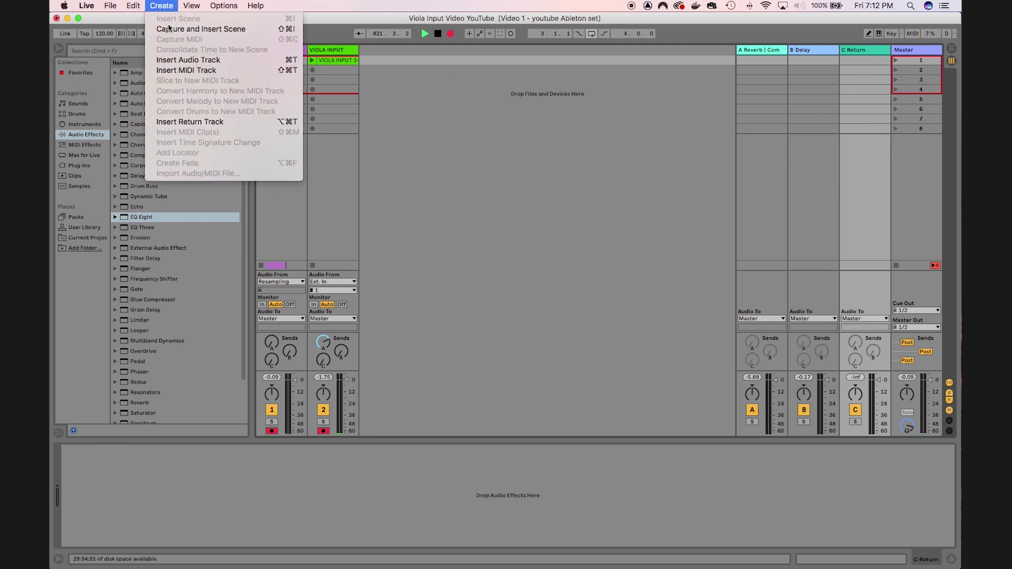
click(500, 118)
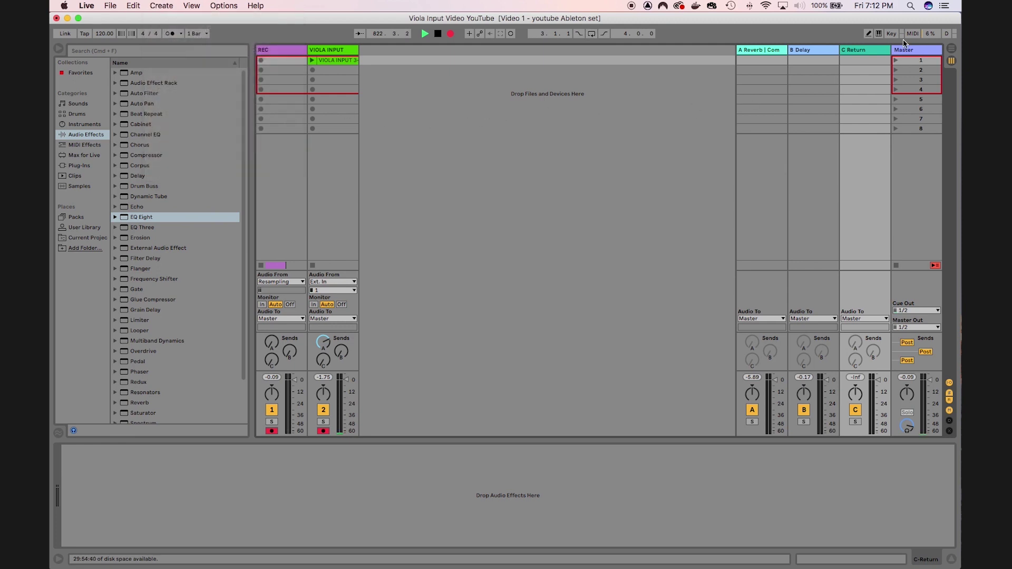
click(864, 51)
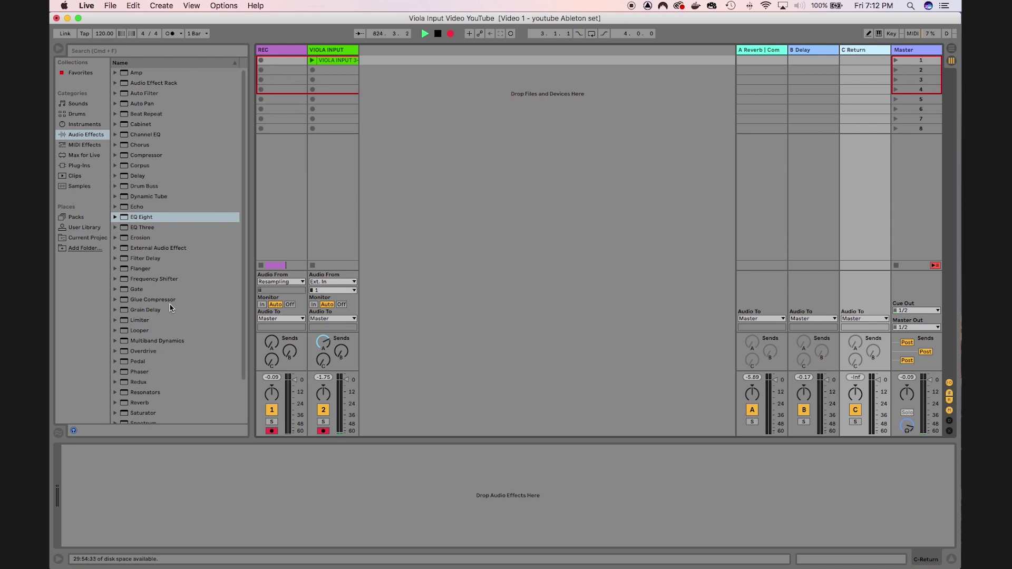
Browse the User Library's VoxViola folder for an effect rack to use on the new return track
scroll(174, 316, down, 4)
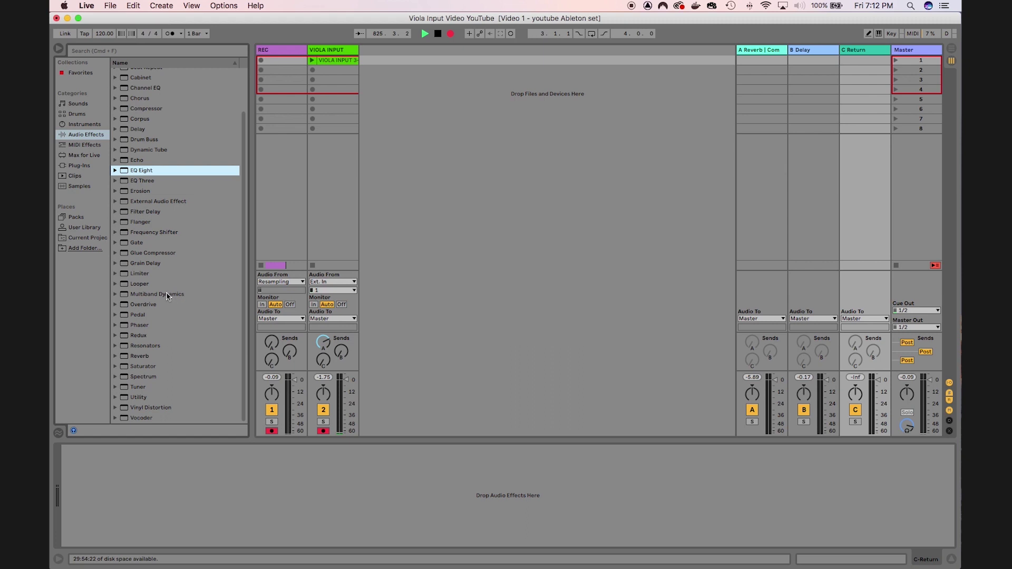
click(82, 227)
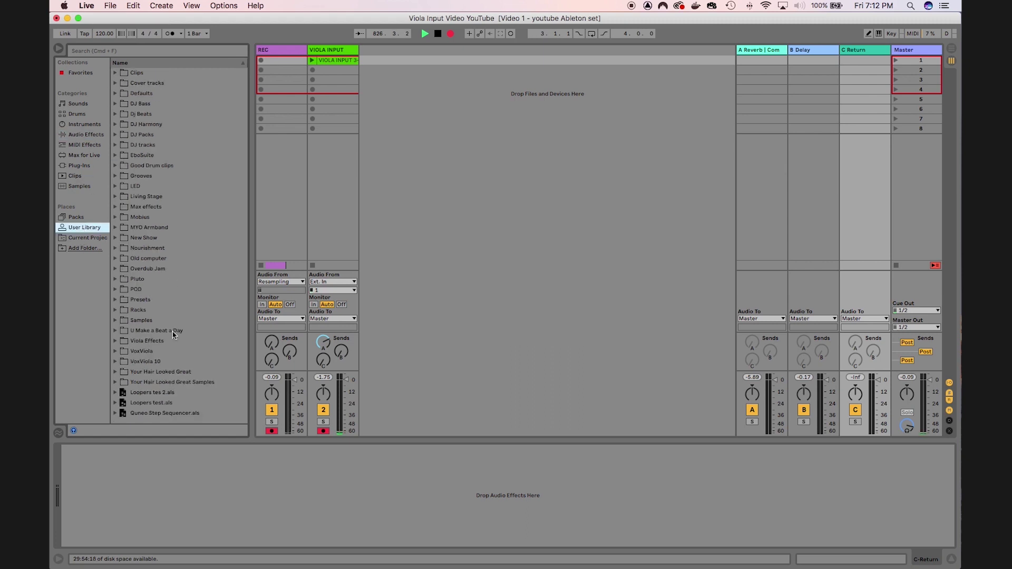
click(115, 353)
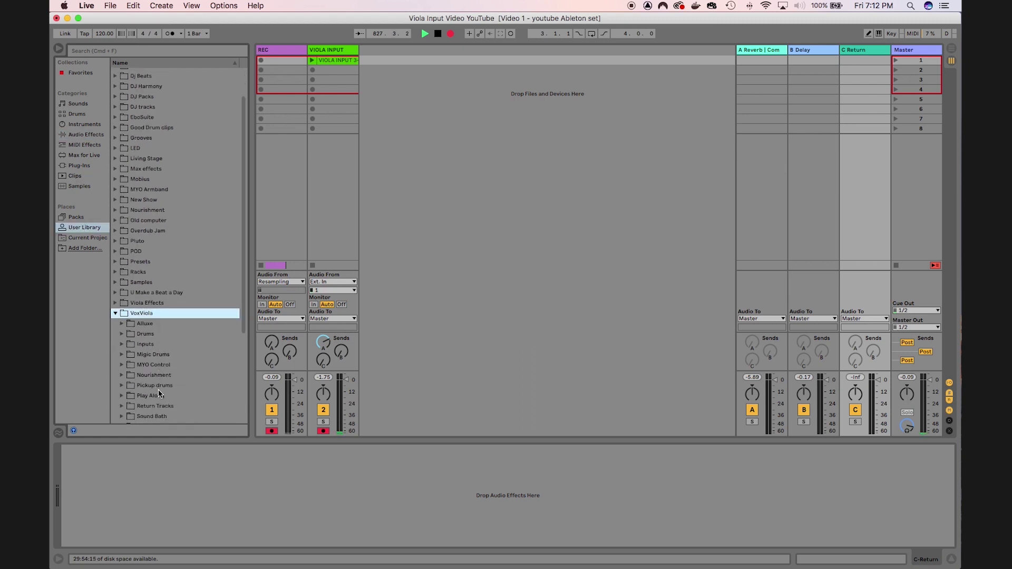
click(122, 386)
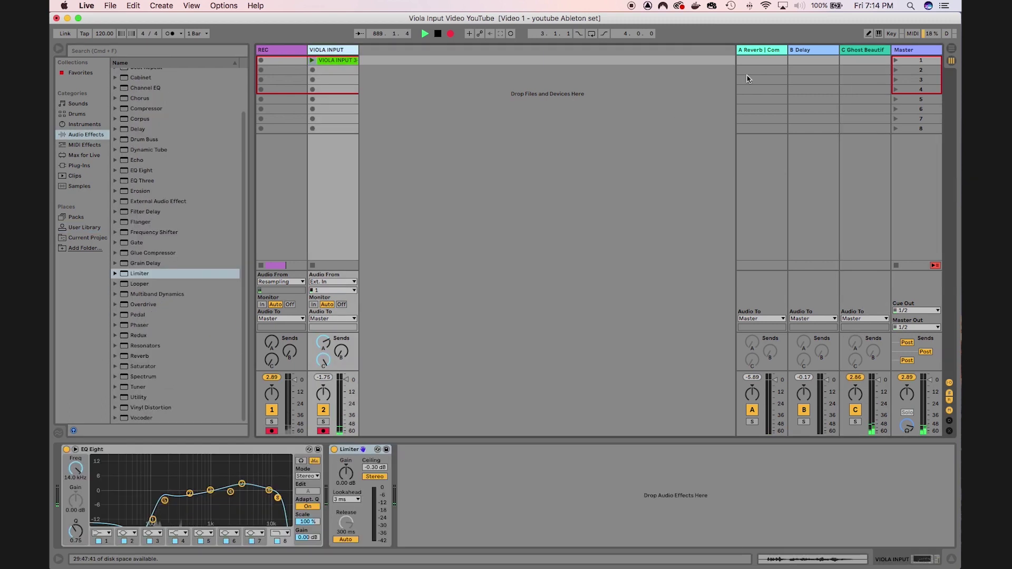
Adjust the VIOLA INPUT track's send C, and set the Ghost Beautiful rack's Echo macro to 29 % and Pan Osc to 30
click(865, 49)
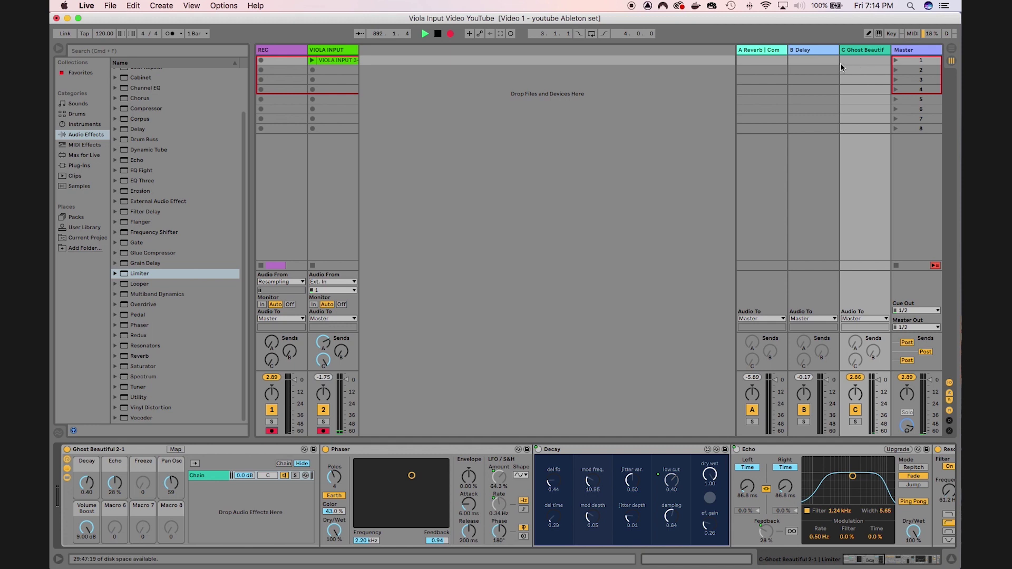
drag(323, 361, 323, 355)
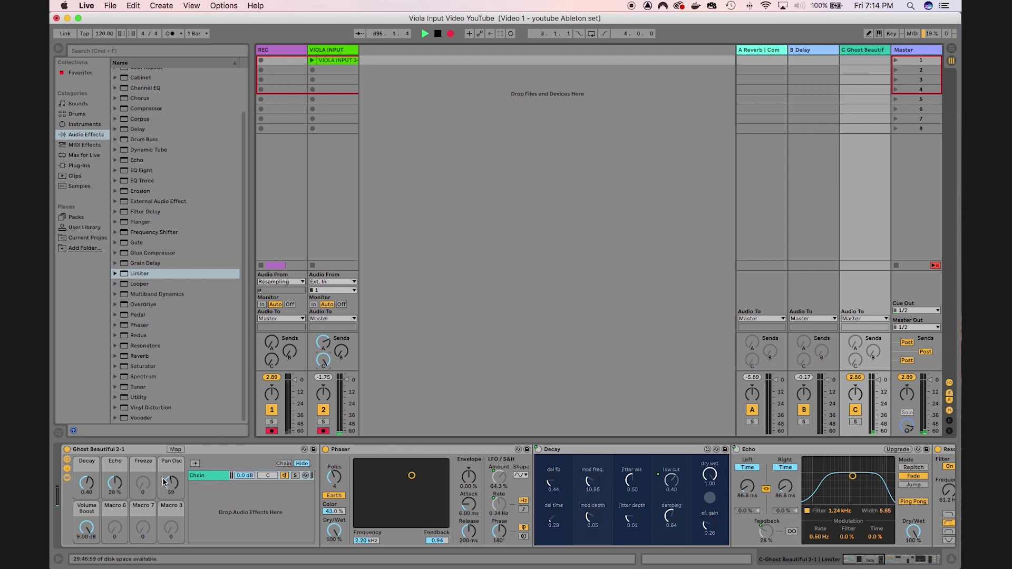
click(115, 483)
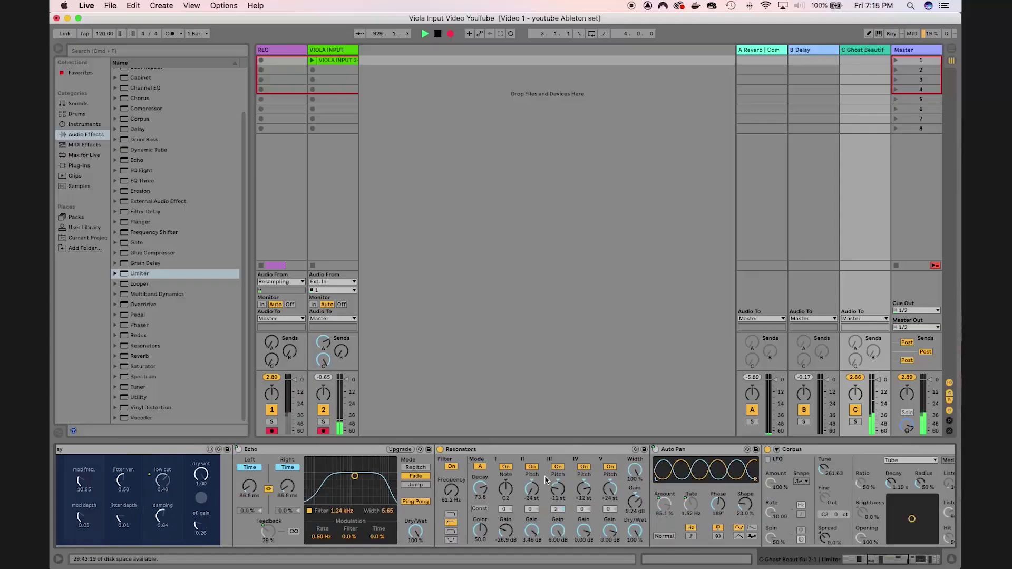
Examine the effect chain on the C Ghost Beautiful return track, from the rack macros through to the Limiter
scroll(545, 480, right, 3)
scroll(545, 479, right, 10)
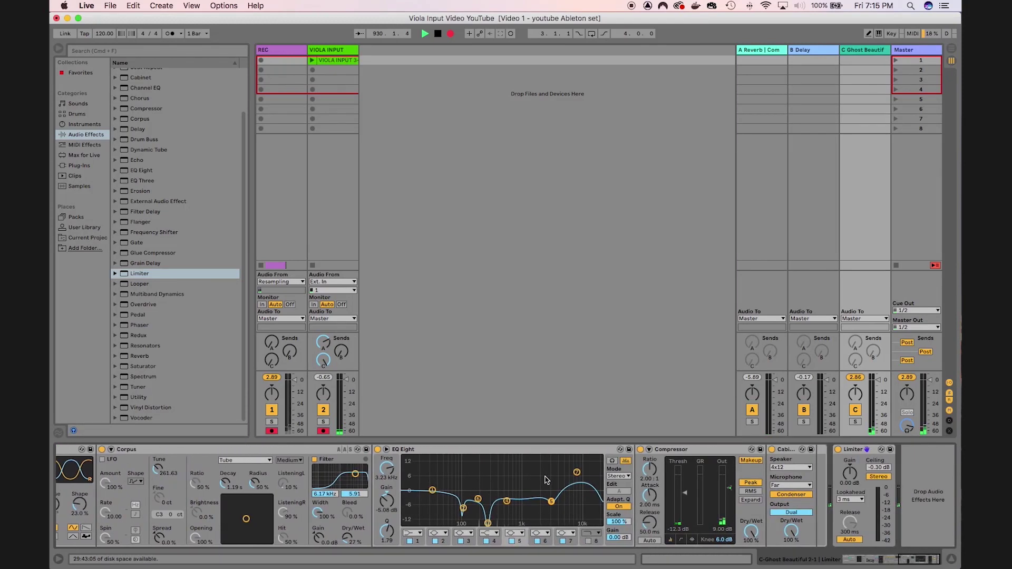
scroll(546, 480, left, 15)
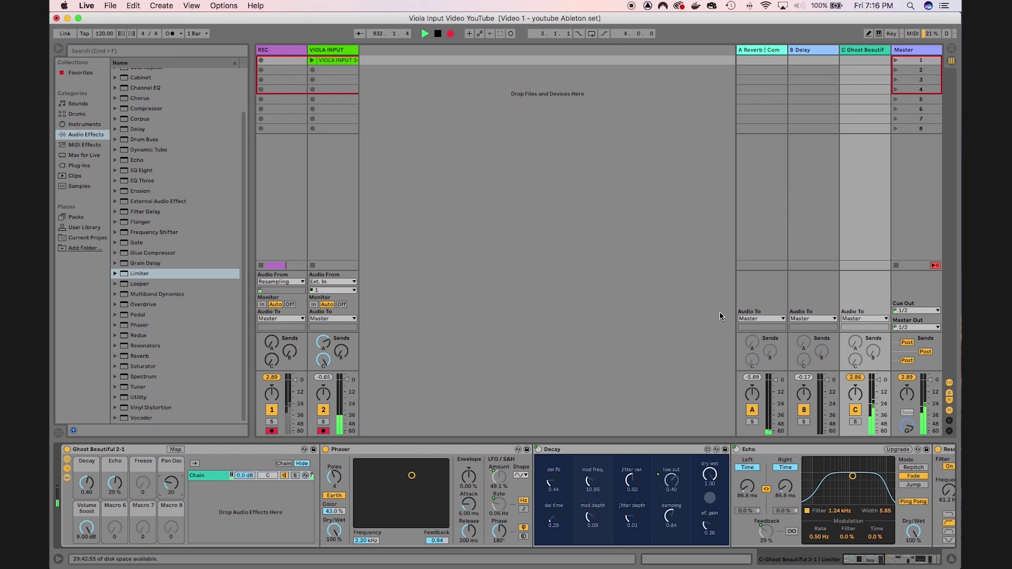
scroll(534, 479, right, 1)
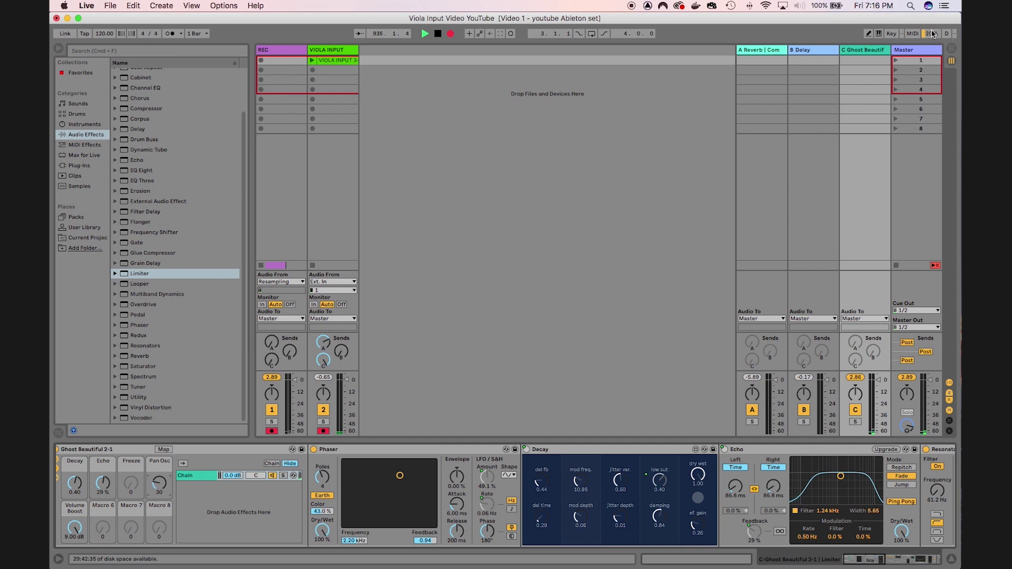
scroll(514, 482, right, 15)
scroll(514, 482, right, 20)
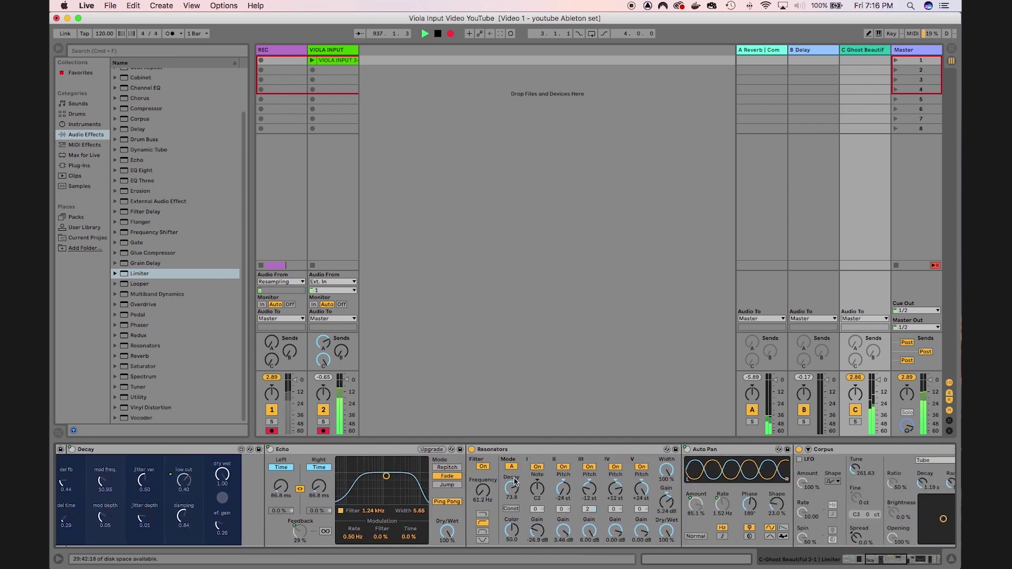
scroll(514, 481, right, 20)
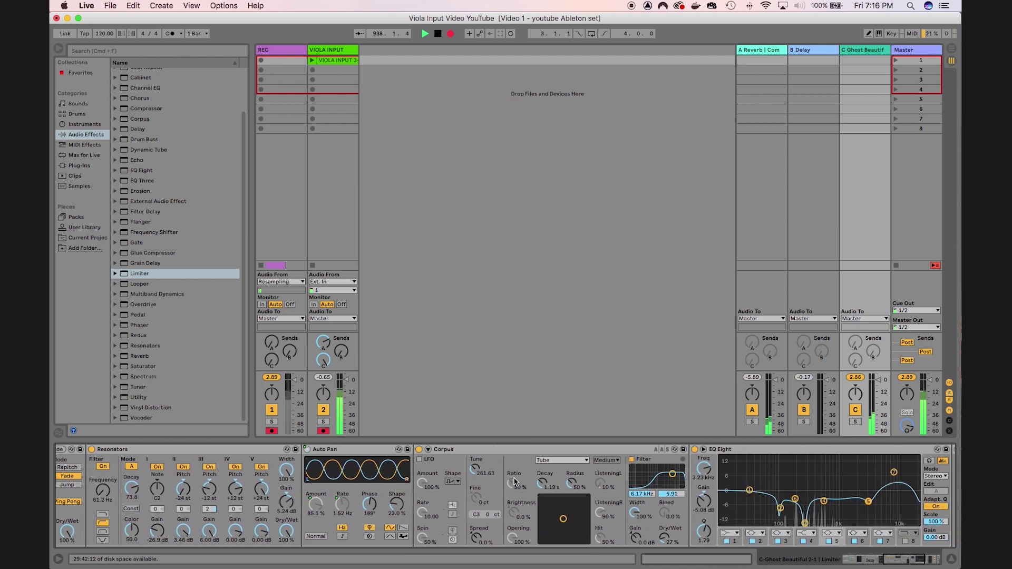